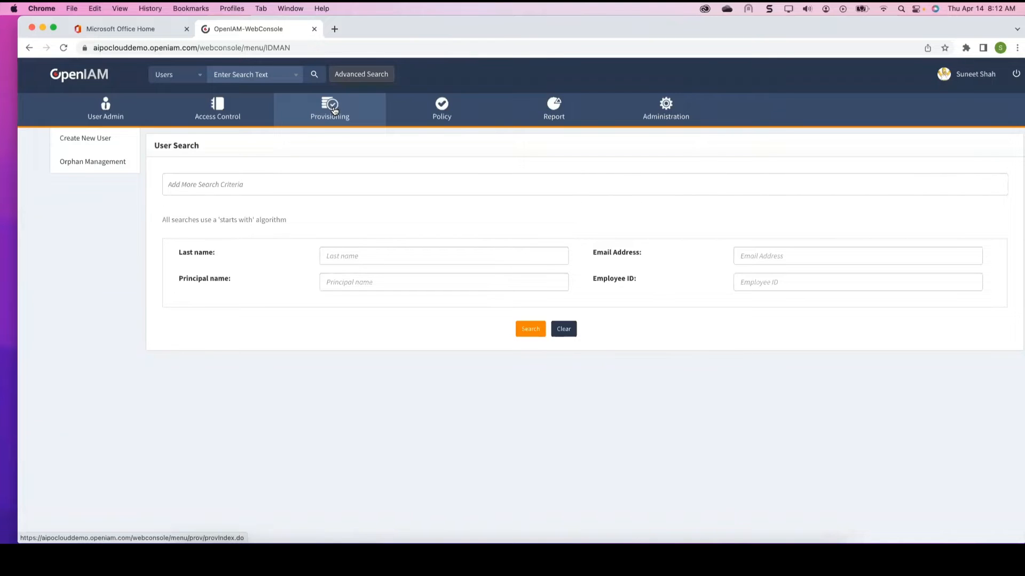
Step: Open the provisioning synchronization configurations and look through the listed sources and object types
click(332, 111)
click(323, 138)
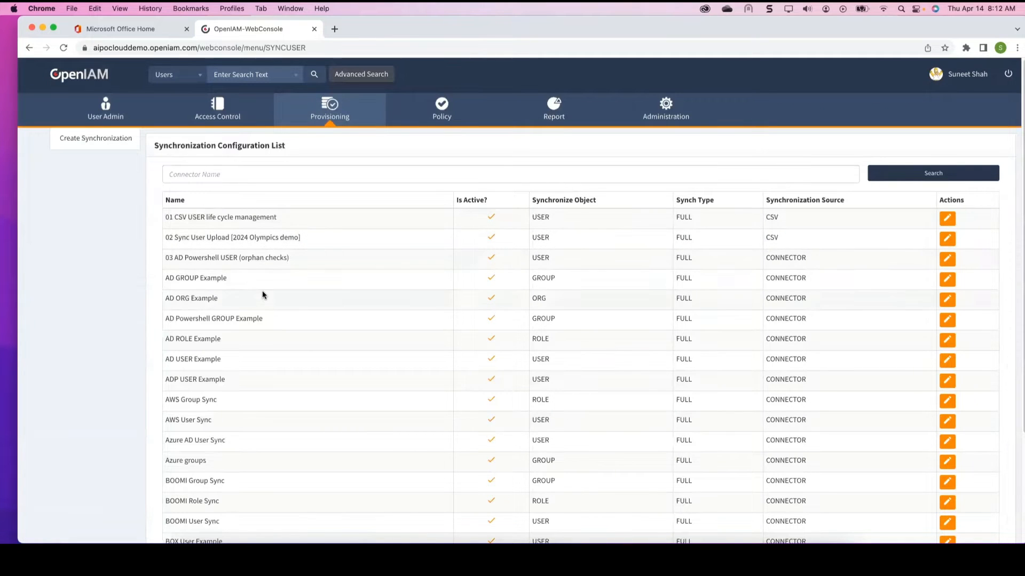
scroll(267, 312, down, 1)
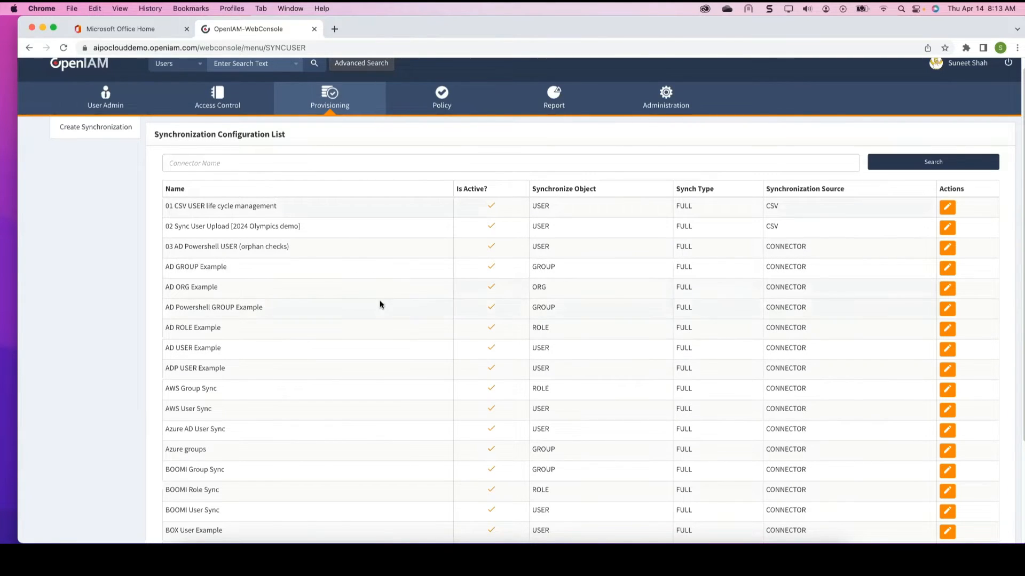
scroll(379, 299, down, 4)
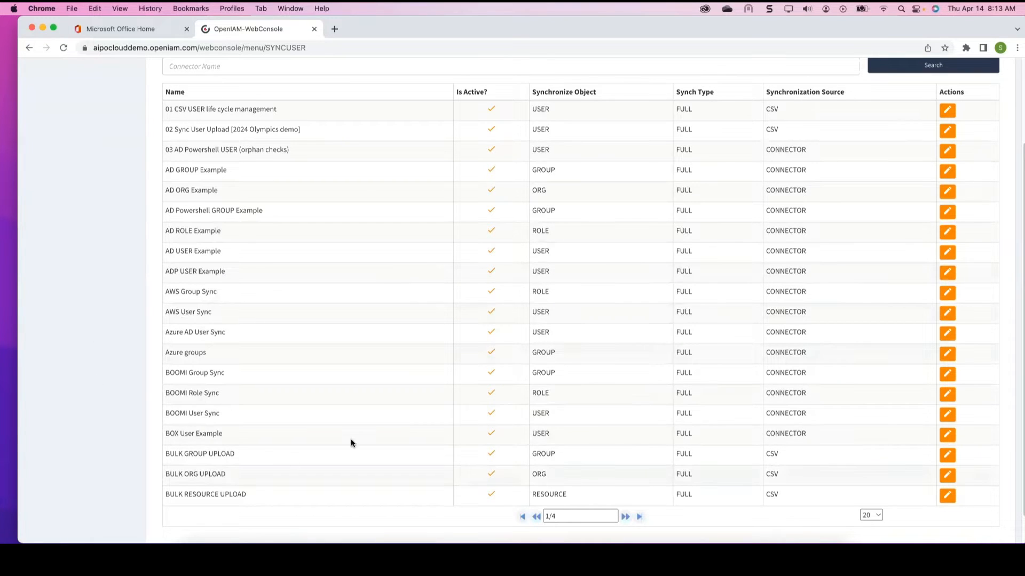
scroll(306, 438, down, 2)
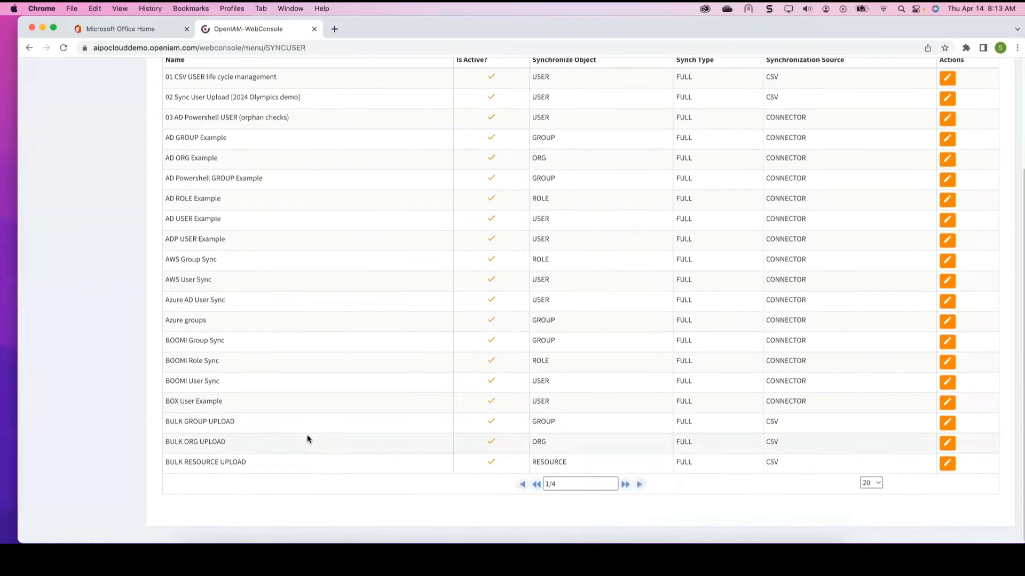
scroll(306, 432, up, 5)
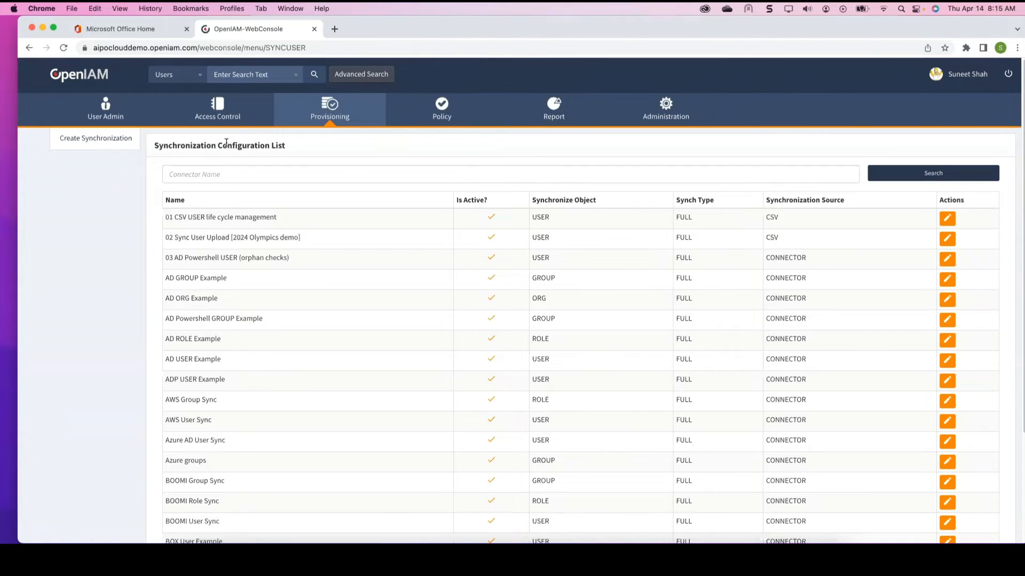
Step: Start a new access certification under access control and name it "AD and AWS User Access Review"
click(219, 110)
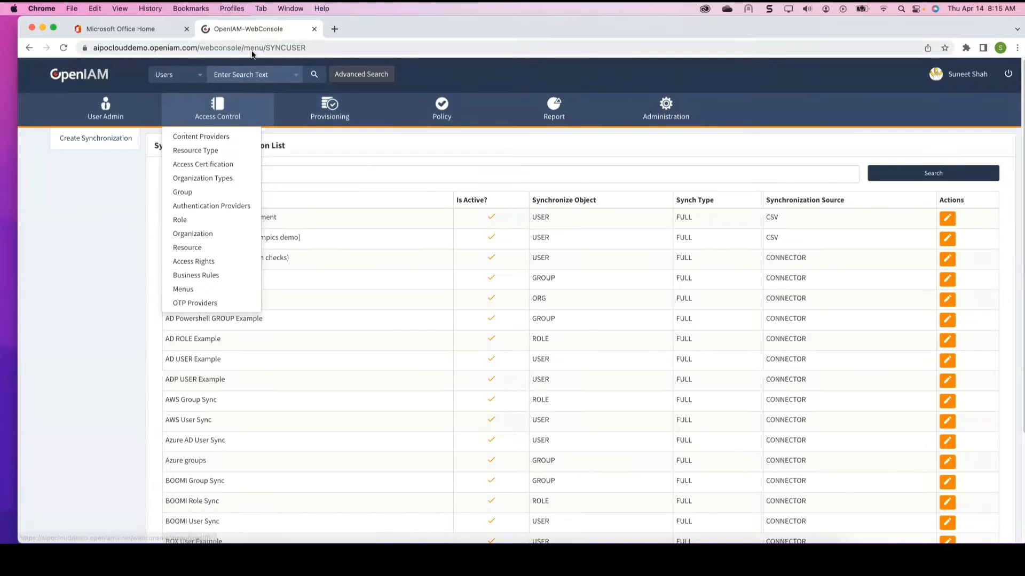
click(200, 164)
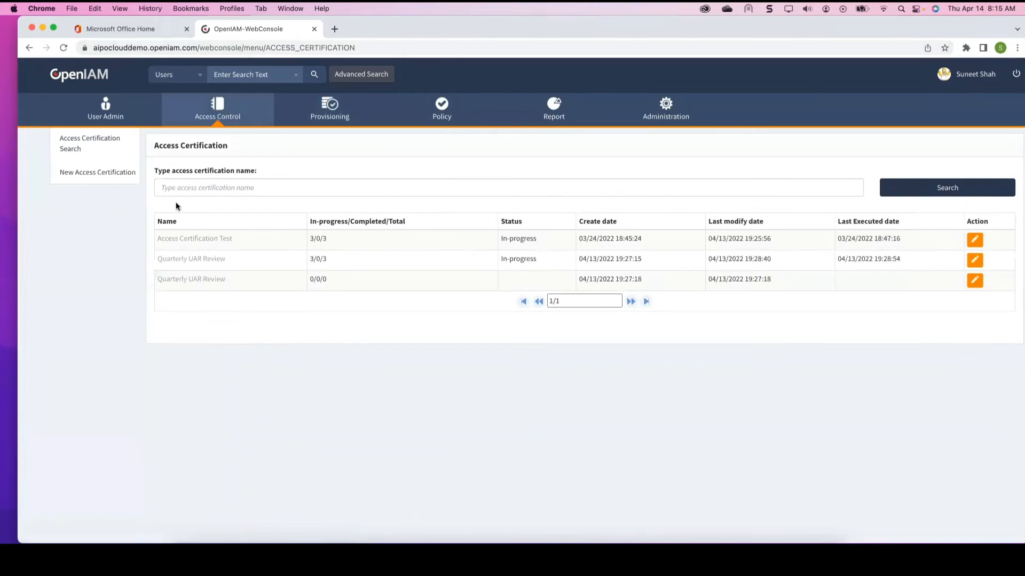
click(93, 173)
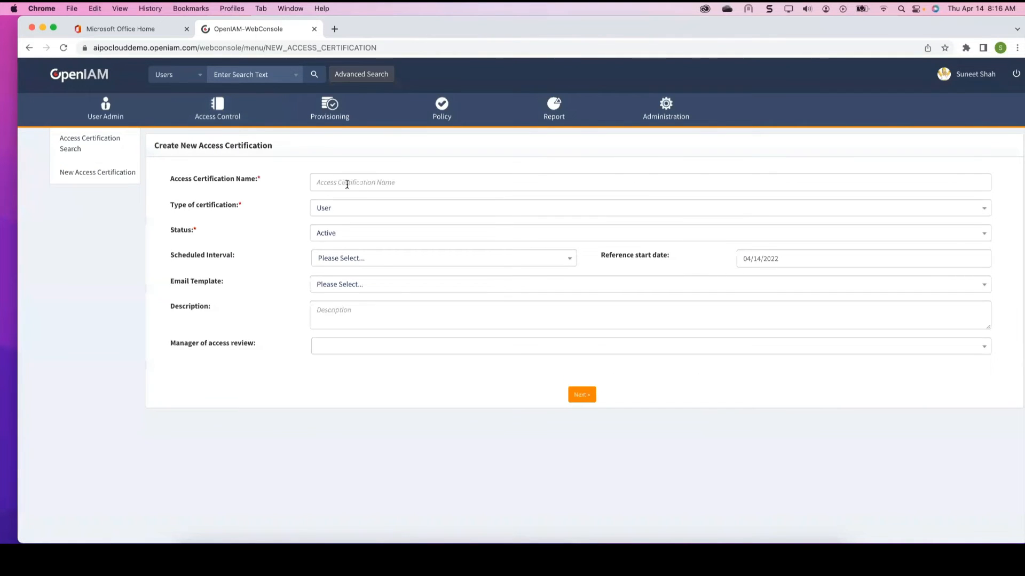
click(350, 183)
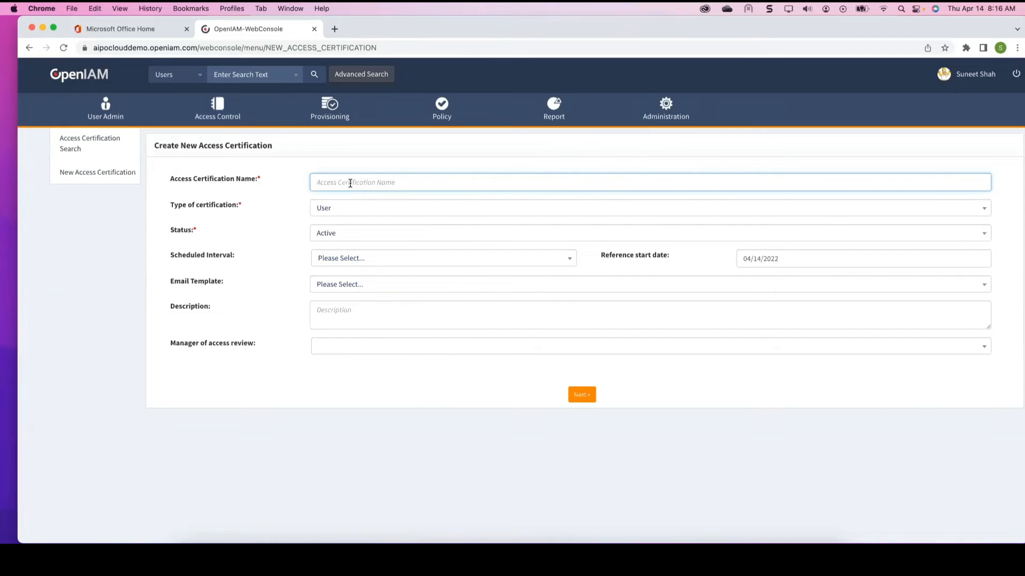
text(U)
key(BackSpace)
text(AD and AWS User Access Review)
click(300, 211)
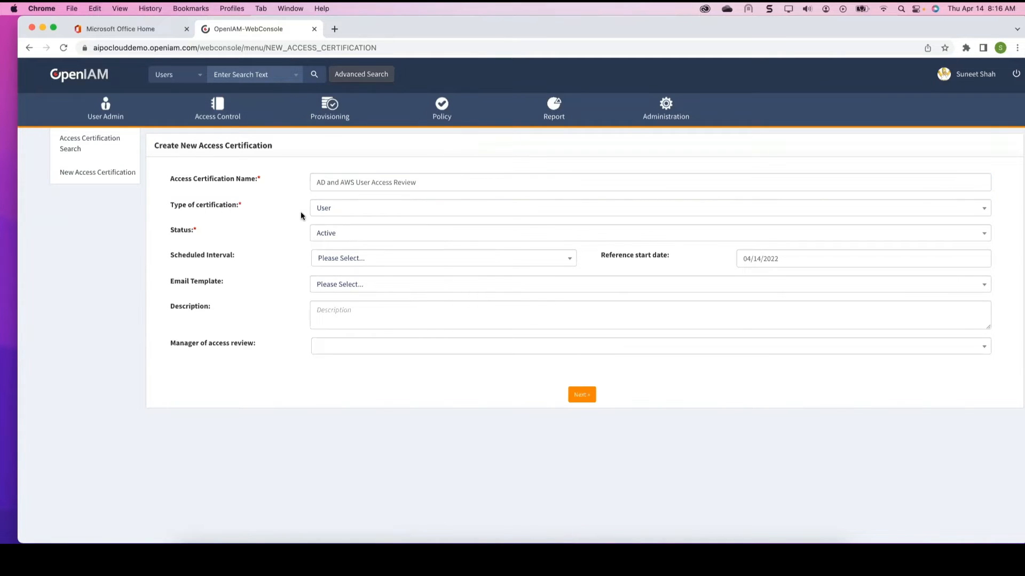
Step: Set the type of certification to Application and the scheduled interval to Quarterly
click(335, 212)
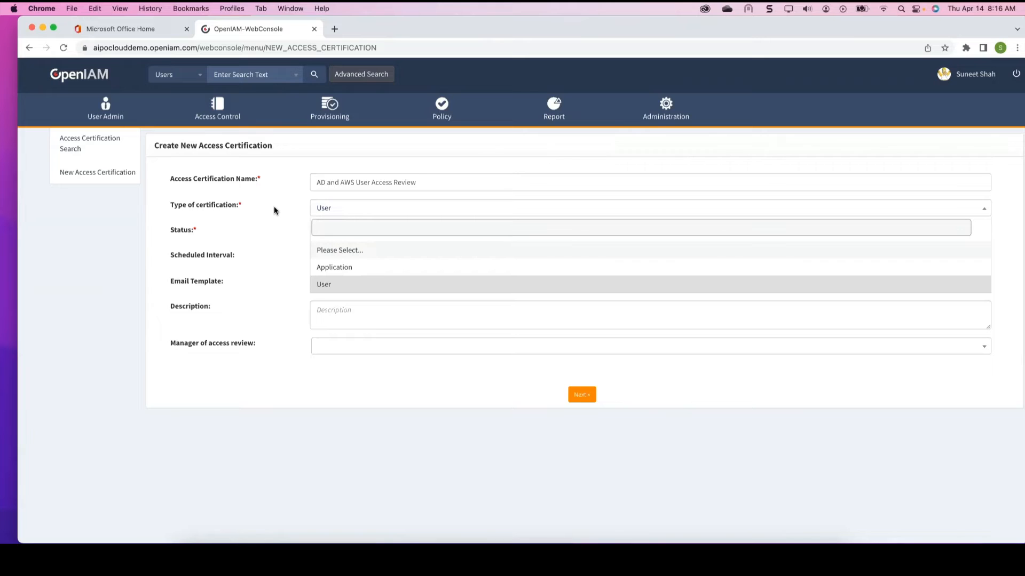
click(271, 230)
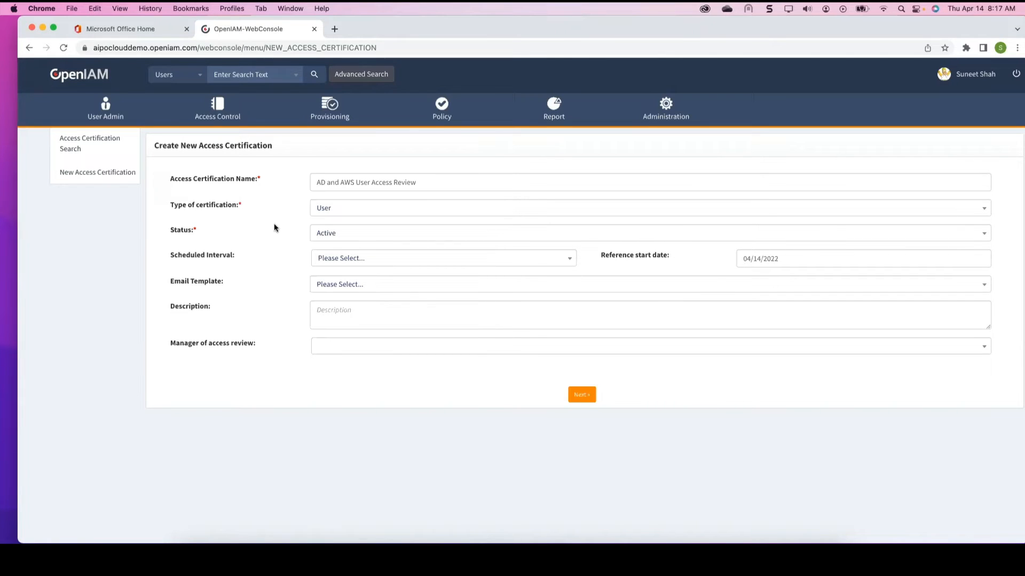
click(358, 209)
click(341, 267)
click(570, 259)
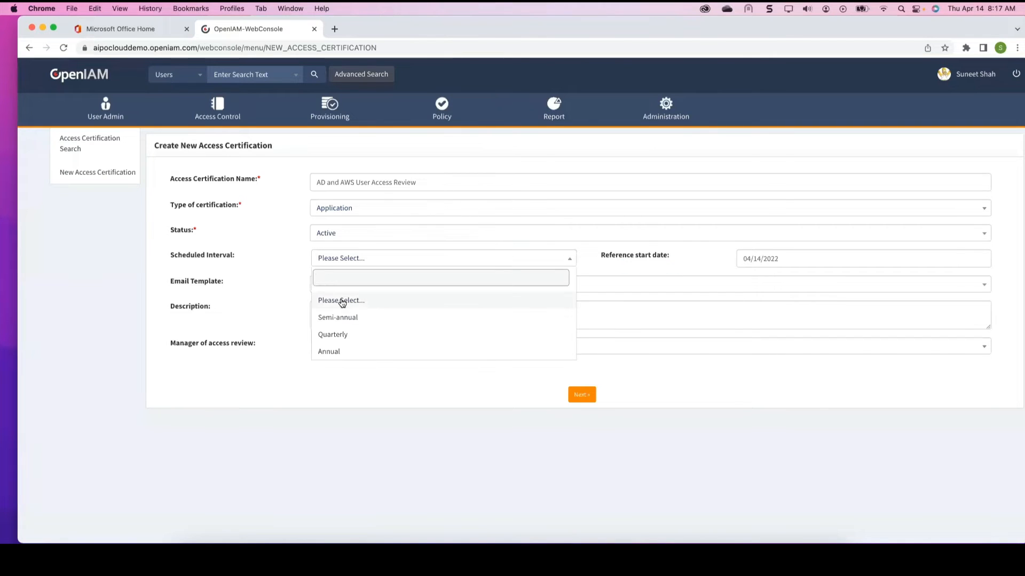
click(329, 336)
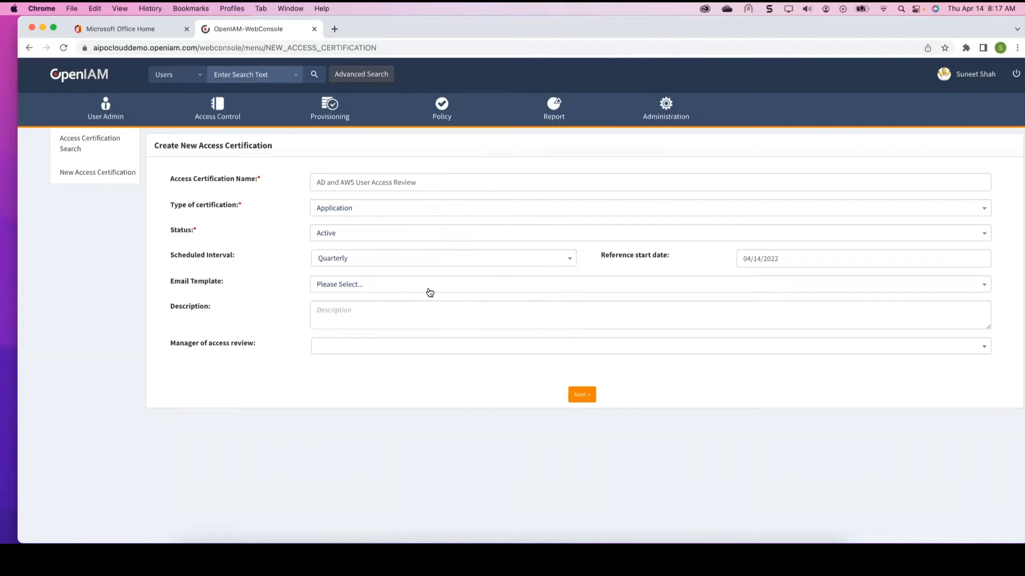
Step: Choose the ACCESS_CERTIFICATION_REMINDER email template, assign the manager's account as manager of access review, and save the certification
click(400, 287)
click(363, 344)
click(359, 344)
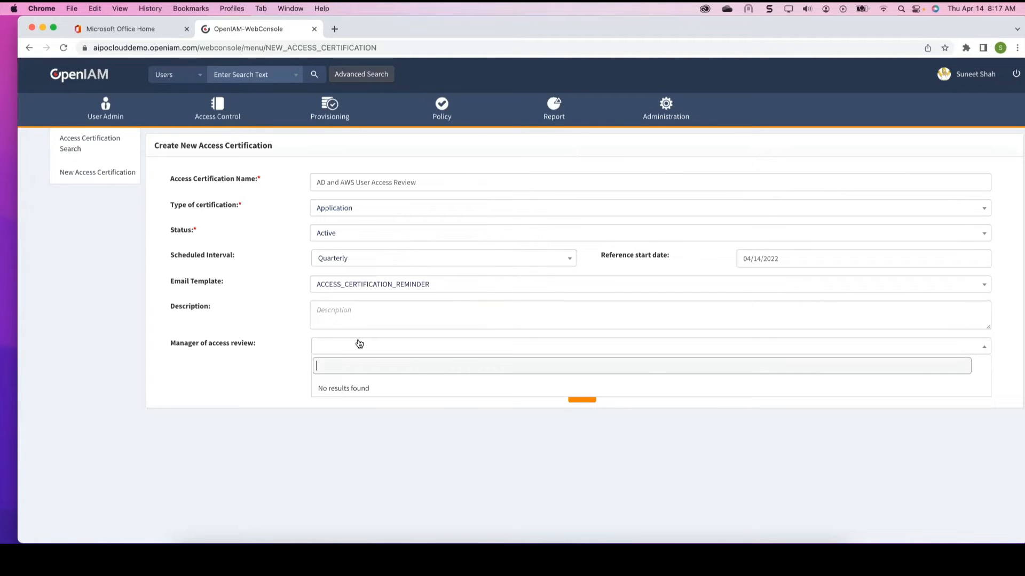
text(jack)
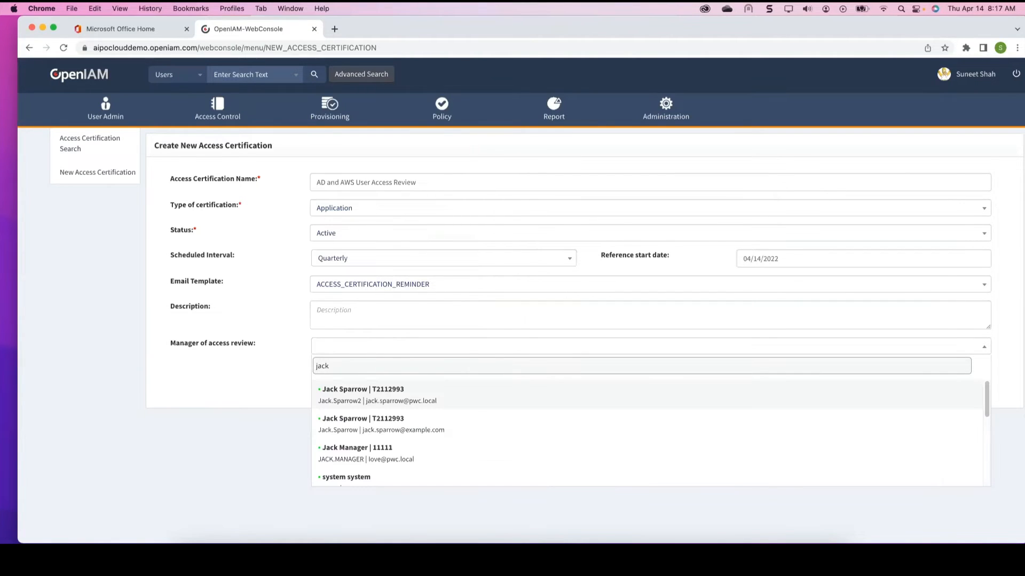
click(360, 451)
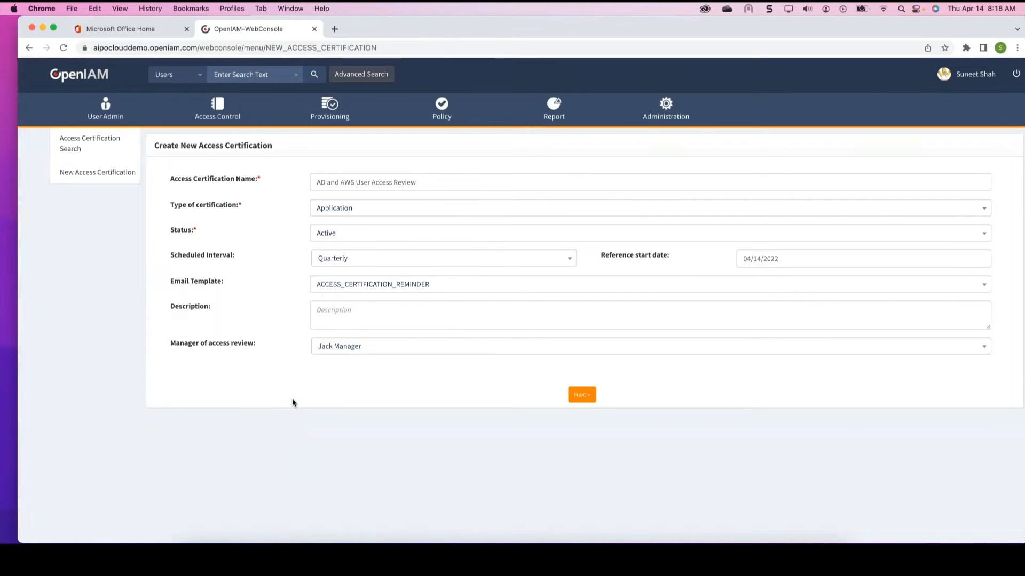
click(581, 396)
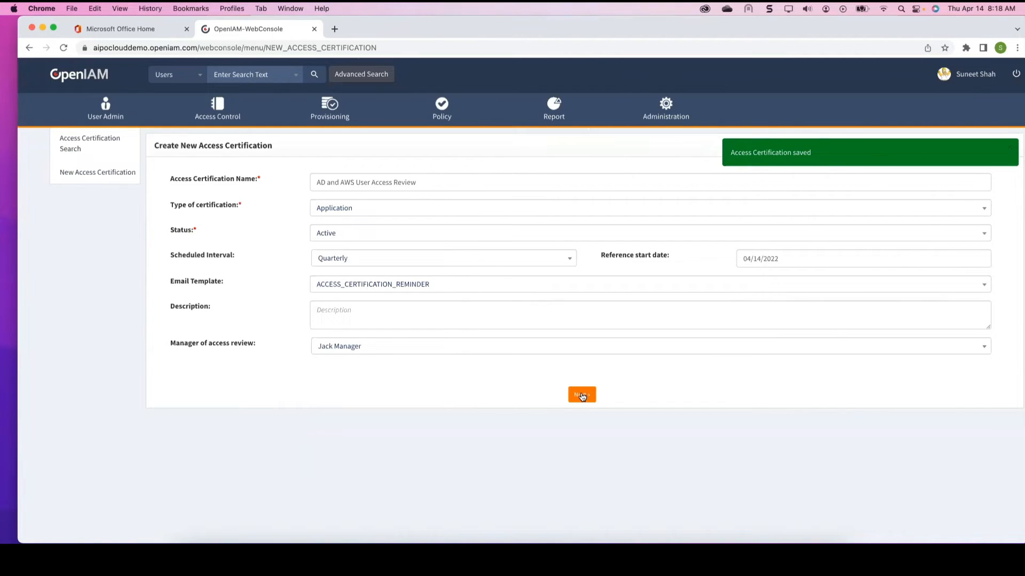
click(582, 395)
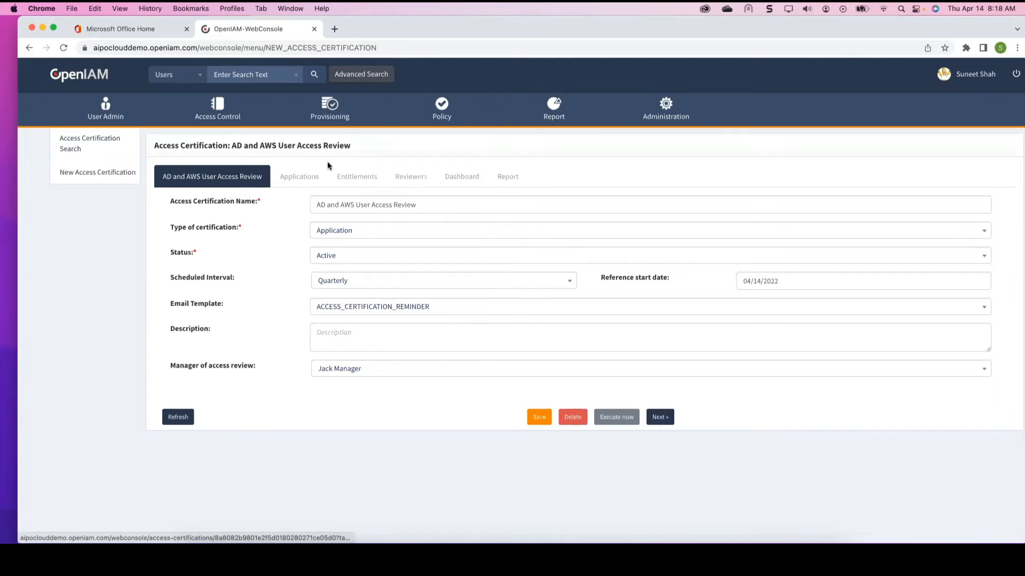
Step: Add 05 AWS Managed System and 7 AD Powershell Managed System as the certification's managed systems and preview the affected users
click(303, 179)
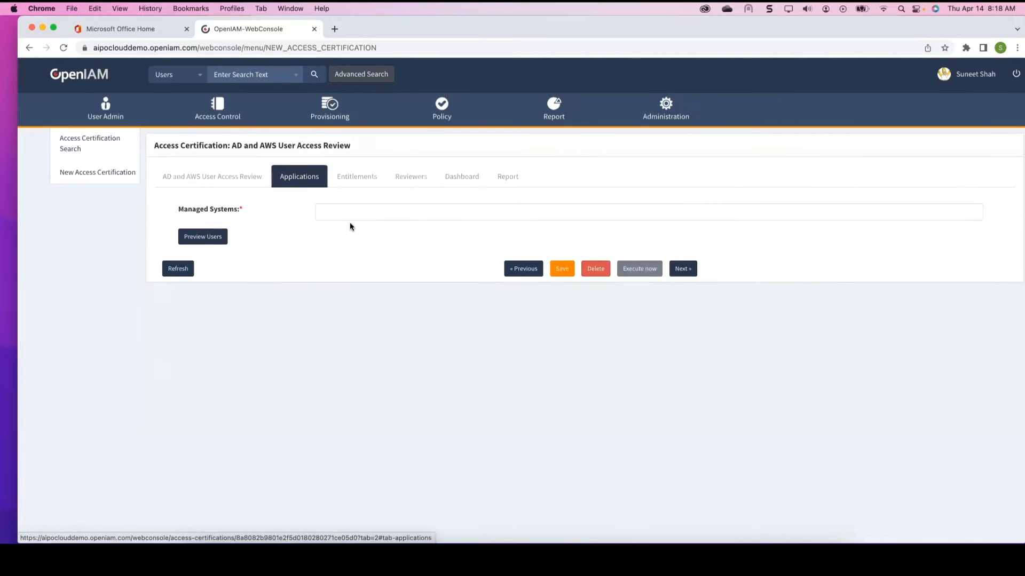
click(350, 213)
text(aws)
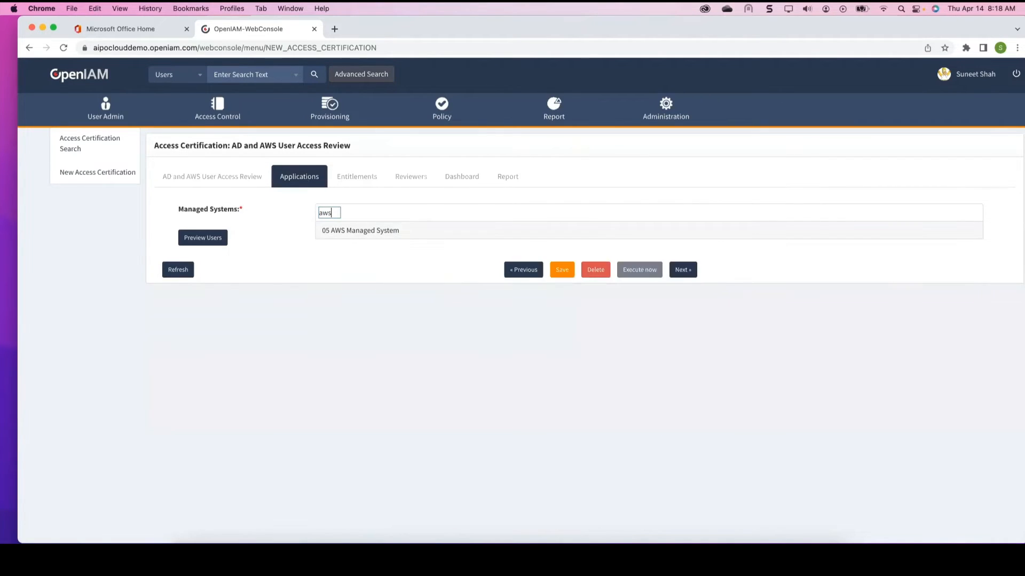
click(345, 229)
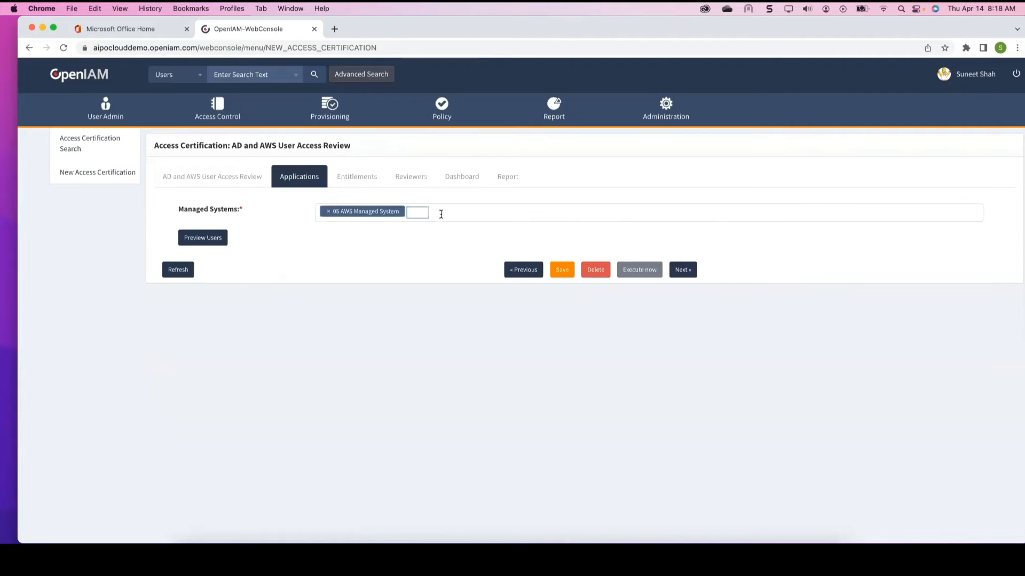
text(ad)
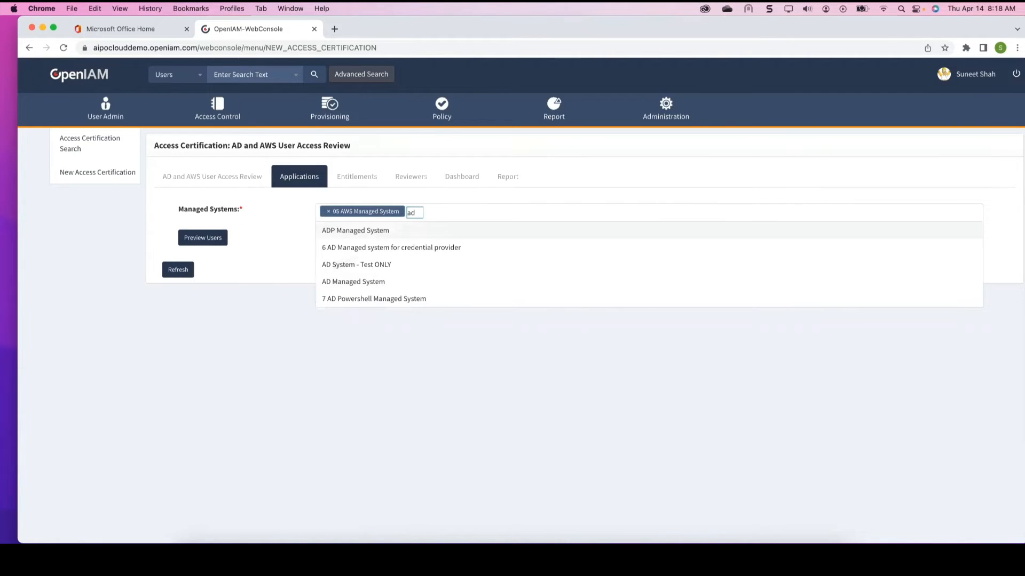
click(400, 299)
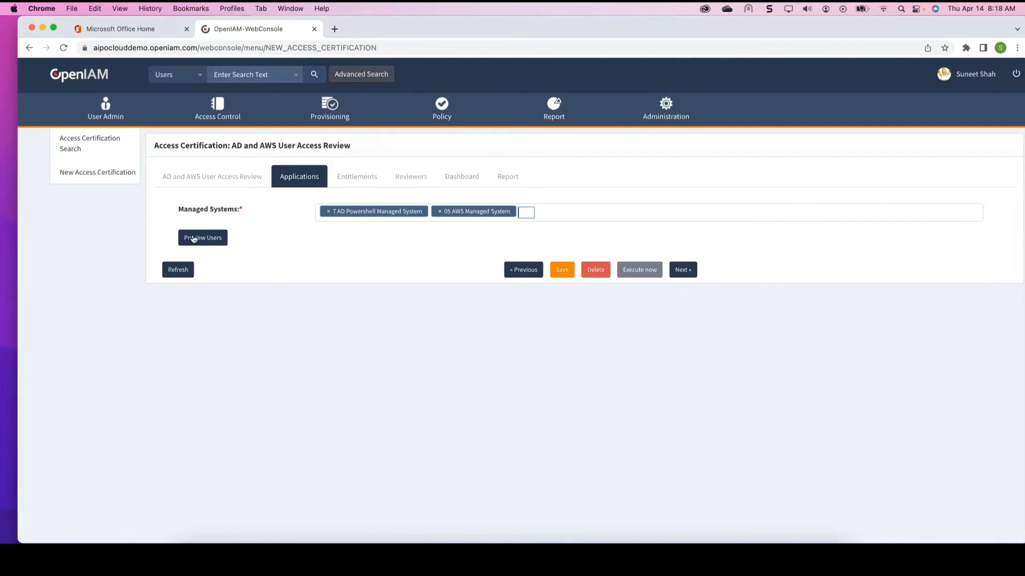
click(212, 238)
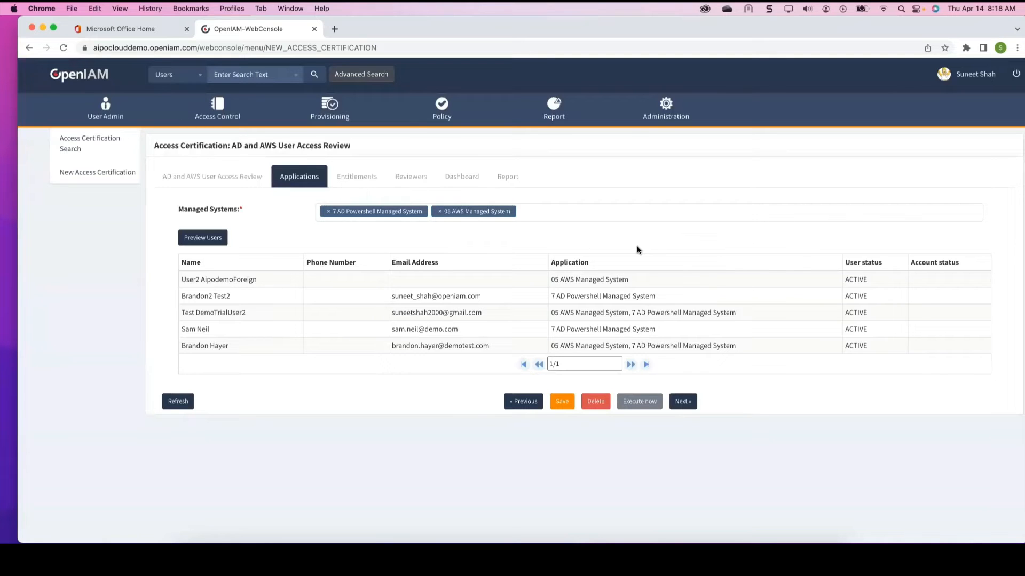
Step: Limit the entitlements to ones selected from applications, picking the Domain admins and Contractors groups for 7 AD Powershell Managed System
click(681, 401)
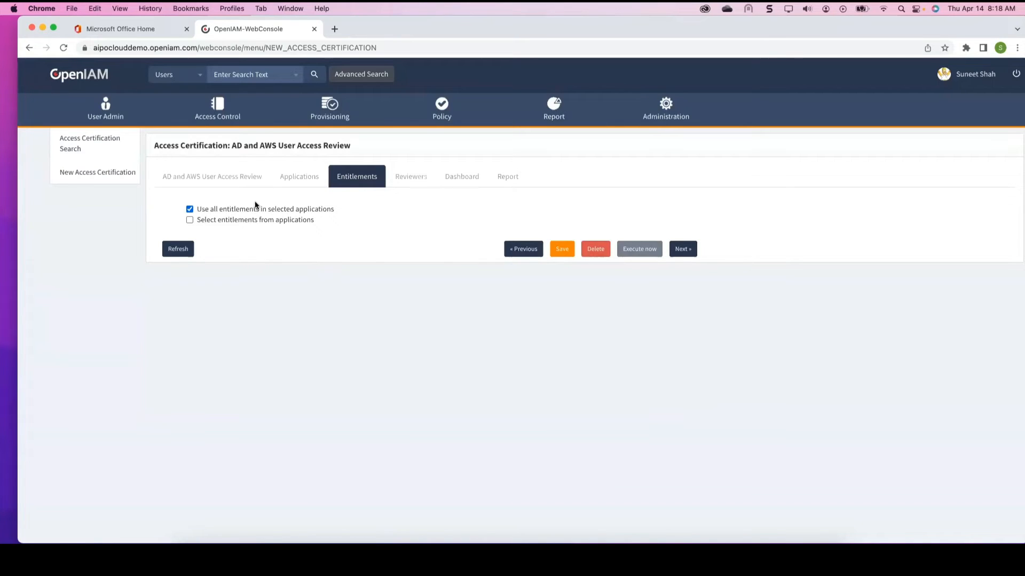
click(240, 222)
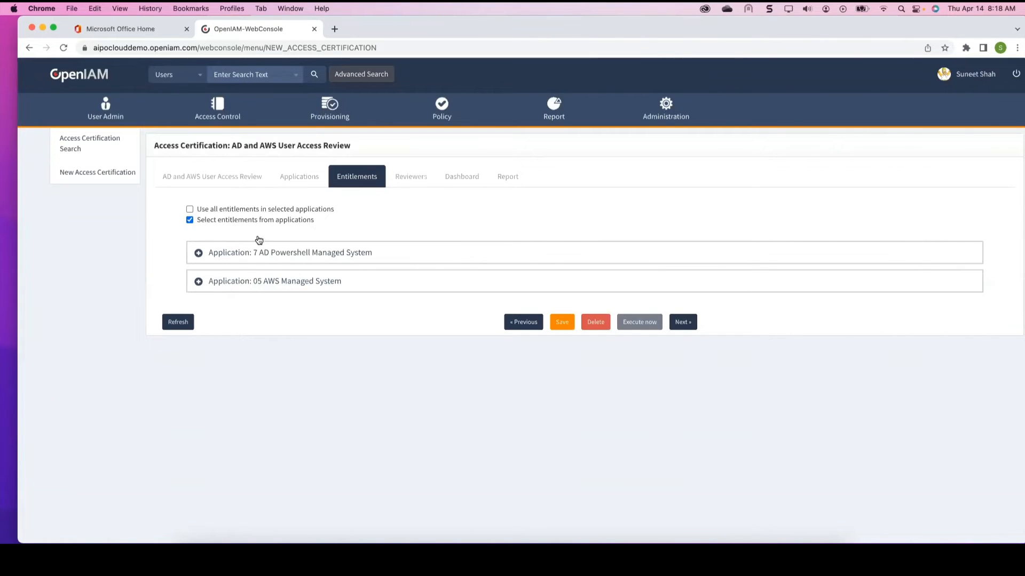
click(204, 255)
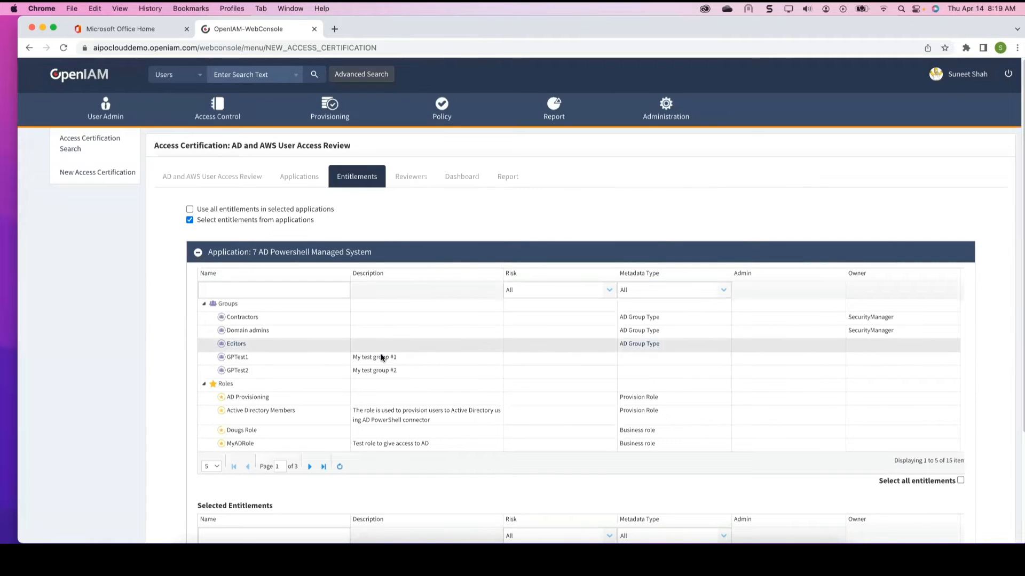
click(243, 331)
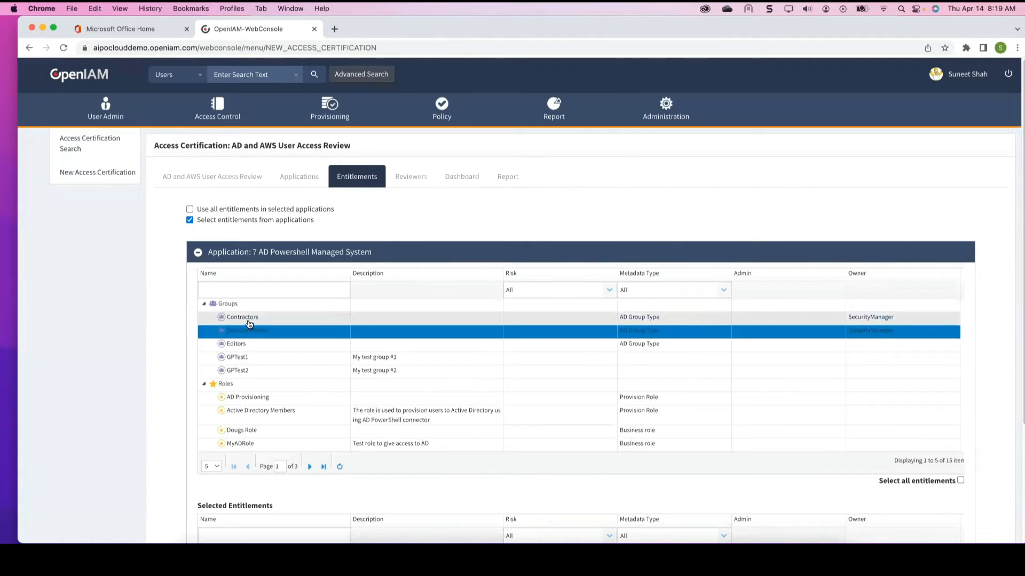
ctrl+click(249, 319)
scroll(407, 296, down, 5)
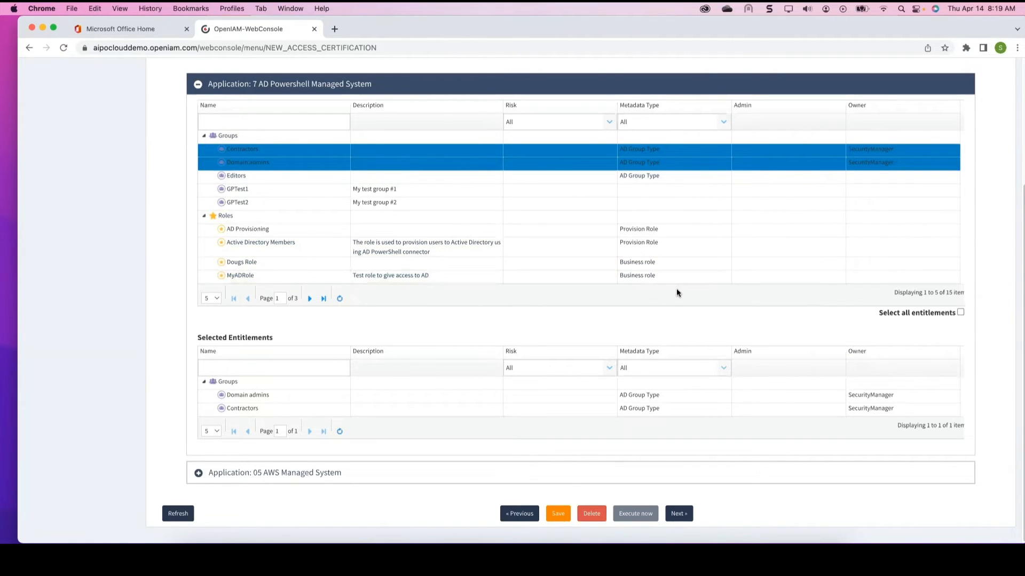
Step: Select the APIGatewayServiceRolePolicy and AWSAccountUsageReportAccess roles as entitlements for 05 AWS Managed System
click(198, 473)
scroll(355, 363, down, 6)
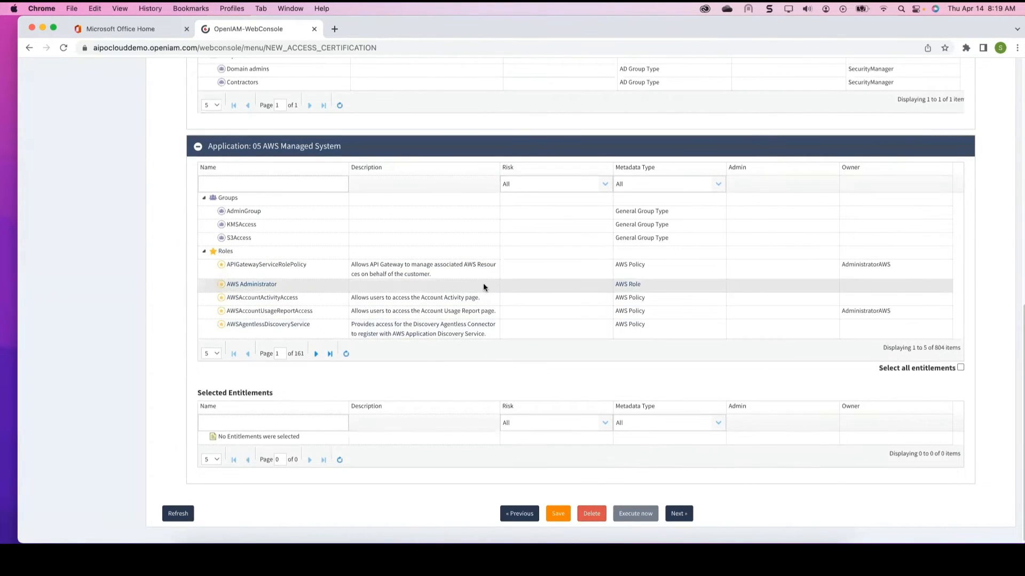
click(454, 266)
click(379, 311)
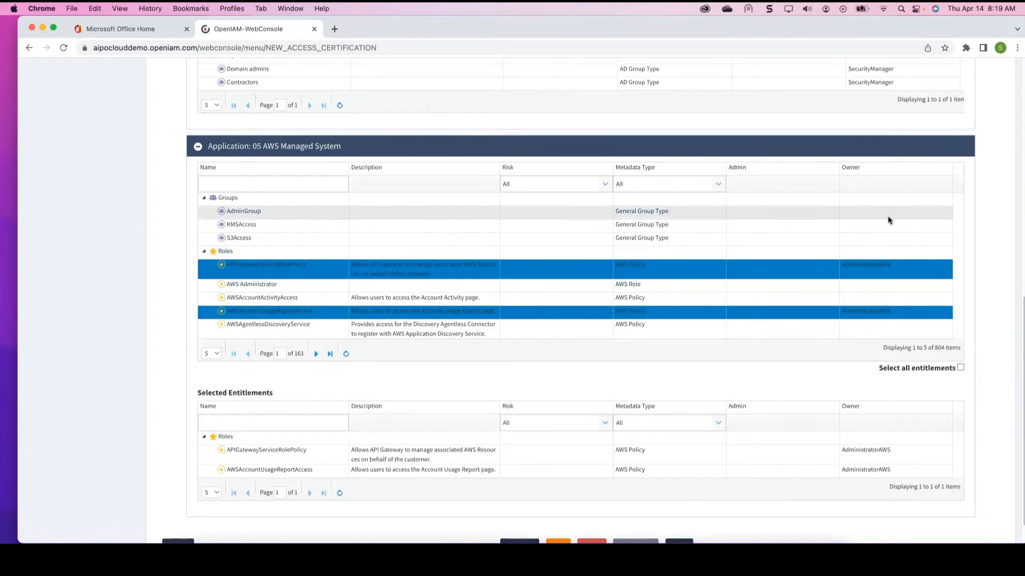
scroll(888, 216, up, 3)
scroll(878, 261, down, 4)
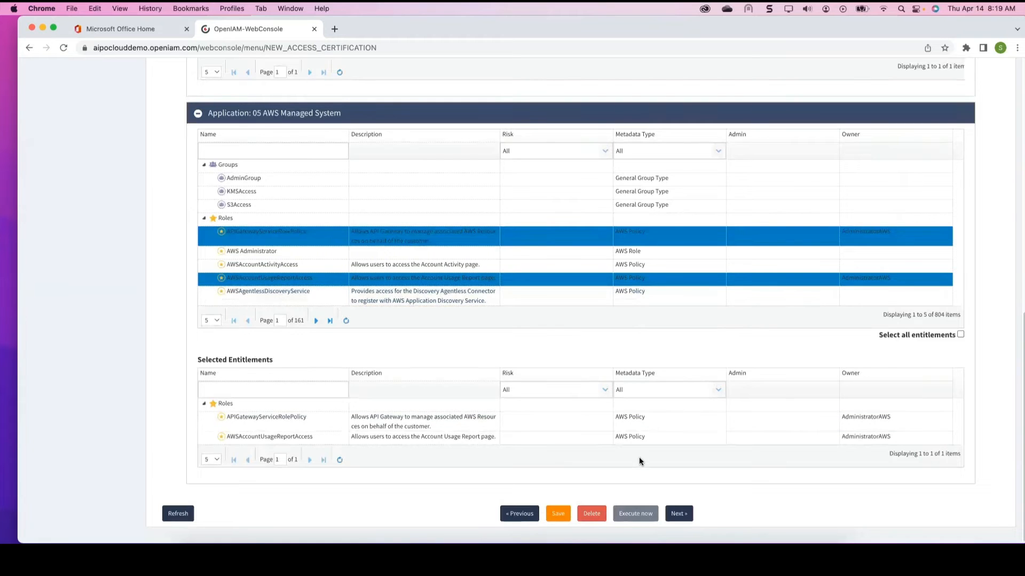
Step: Set Approver #1 to User's supervisor, with a reminder after 3 days, 1 reminder, and the ACCESS_CERTIFICATION_REMINDER email template
click(678, 514)
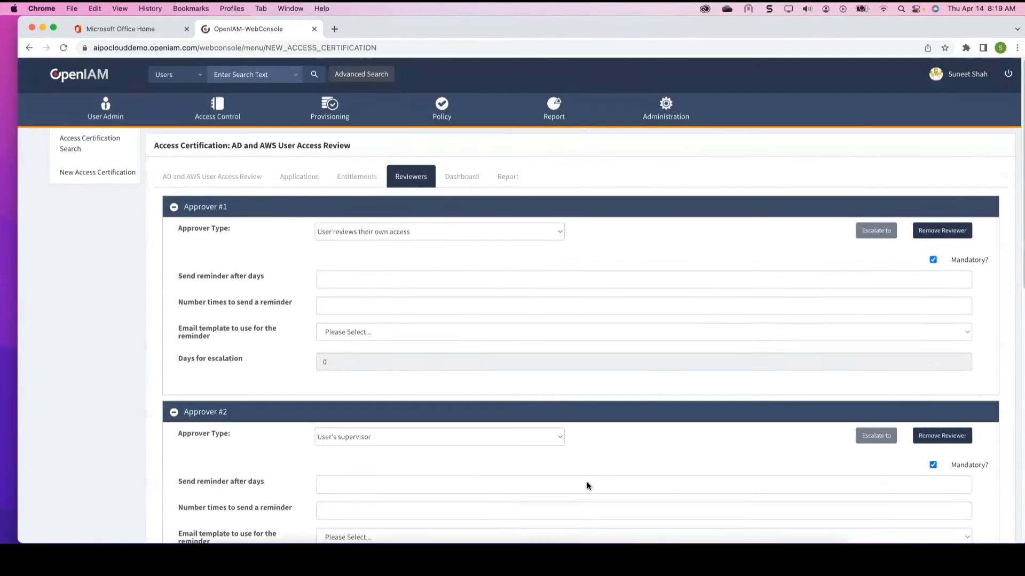
scroll(347, 353, down, 10)
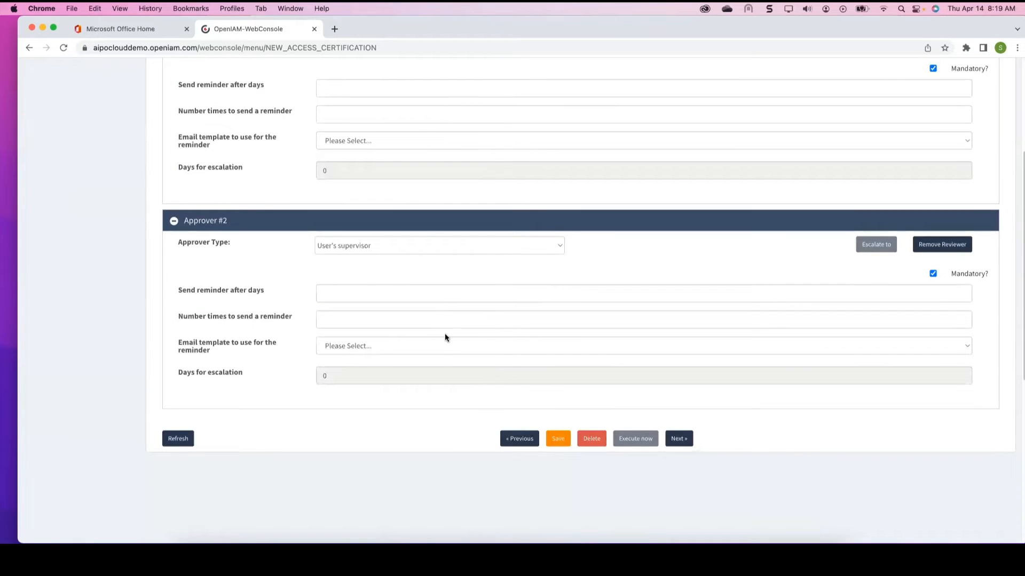
scroll(453, 328, up, 5)
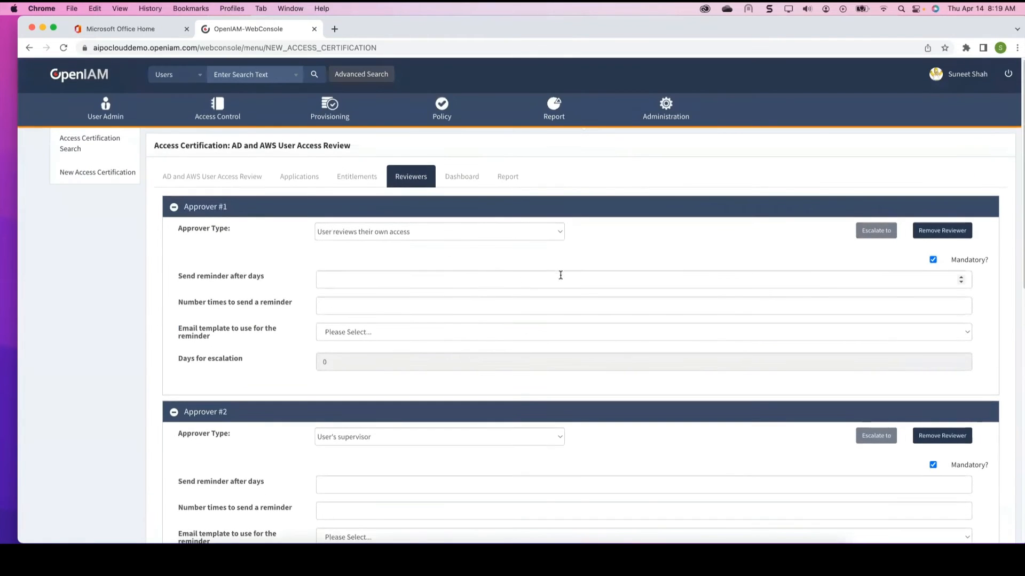
click(555, 230)
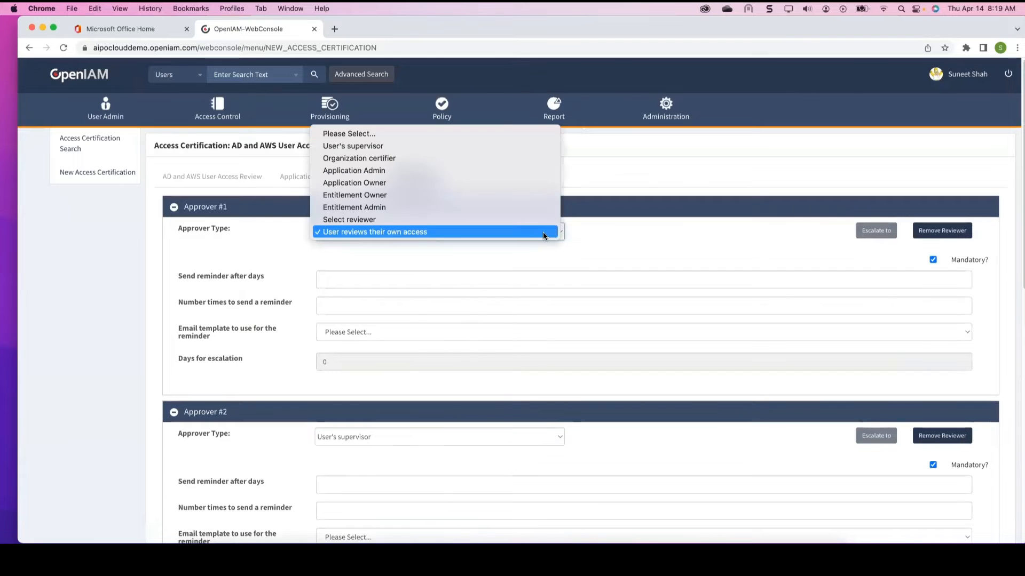
click(409, 146)
click(354, 272)
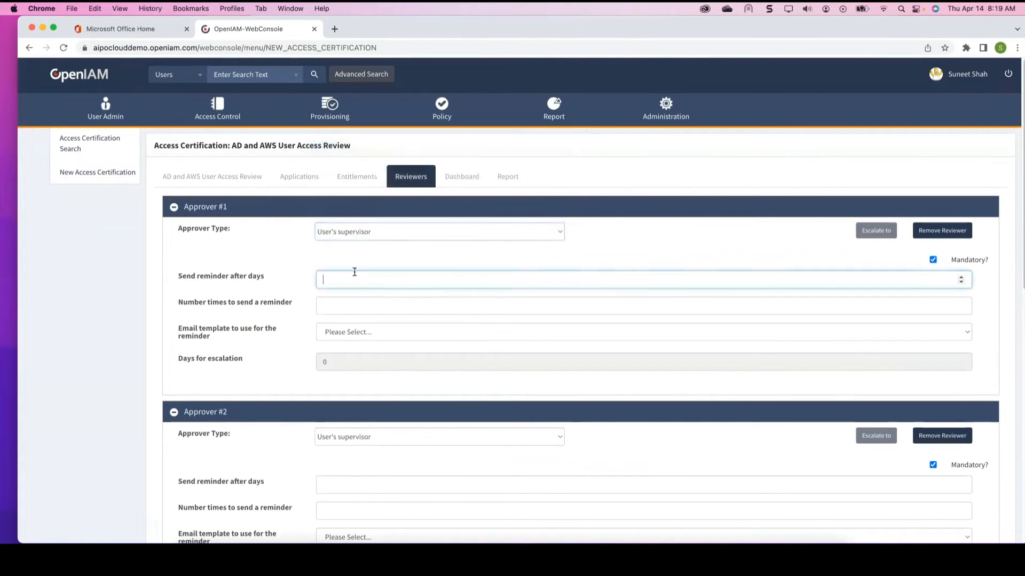
text(3)
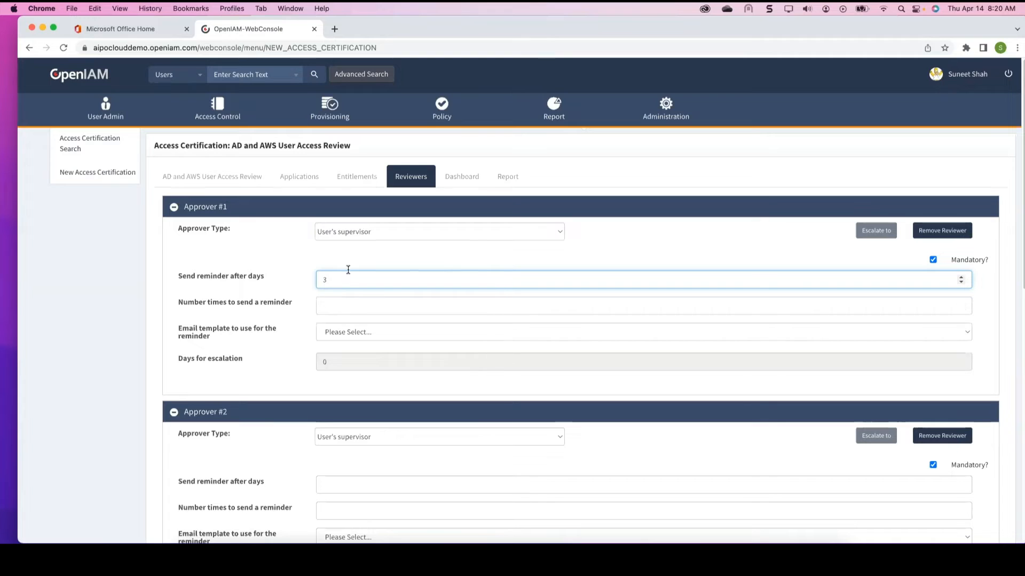
click(343, 305)
text(1)
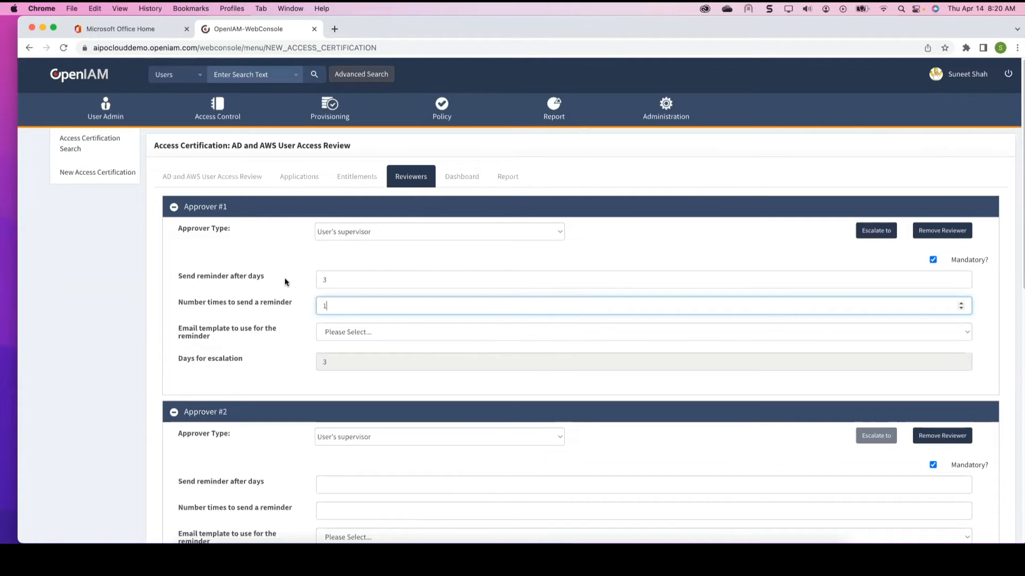
click(340, 332)
click(399, 347)
Step: Set Approver #2 to Entitlement Owner, with a reminder after 3 days, 1 reminder, and the ACCESS_CERTIFICATION_REMINDER email template
scroll(378, 345, down, 5)
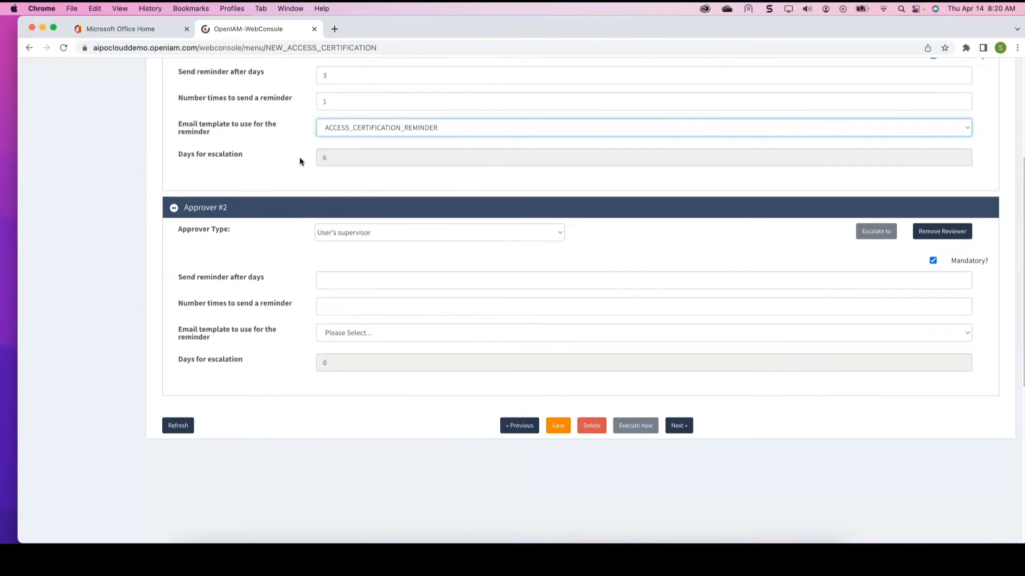
click(399, 231)
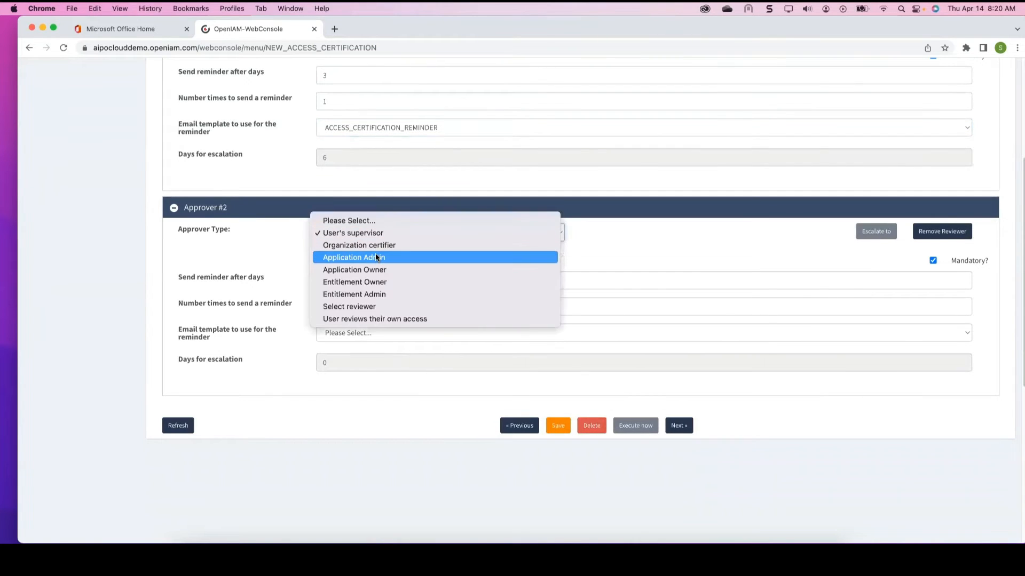
click(373, 281)
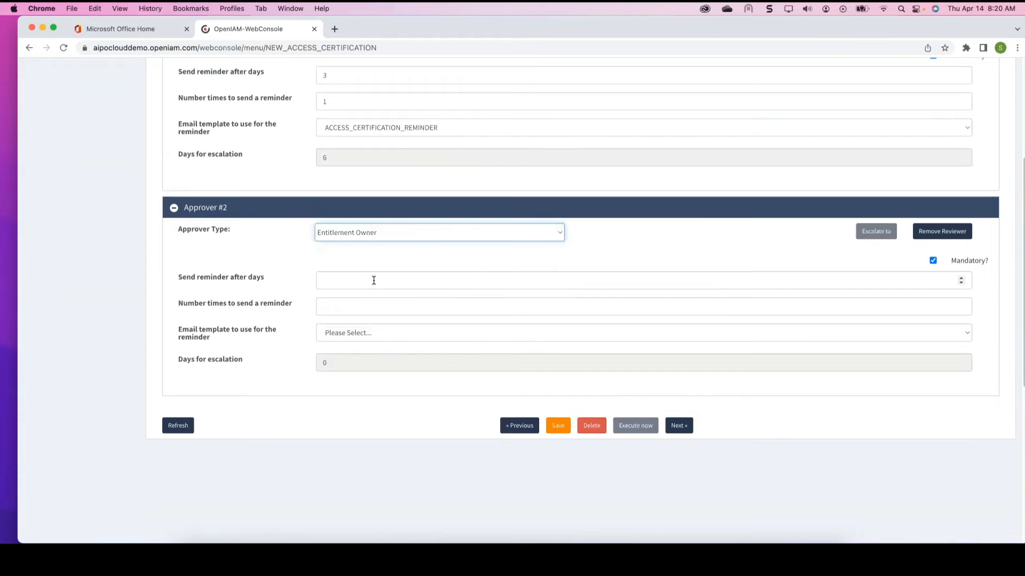
click(373, 281)
text(3)
click(361, 303)
text(1)
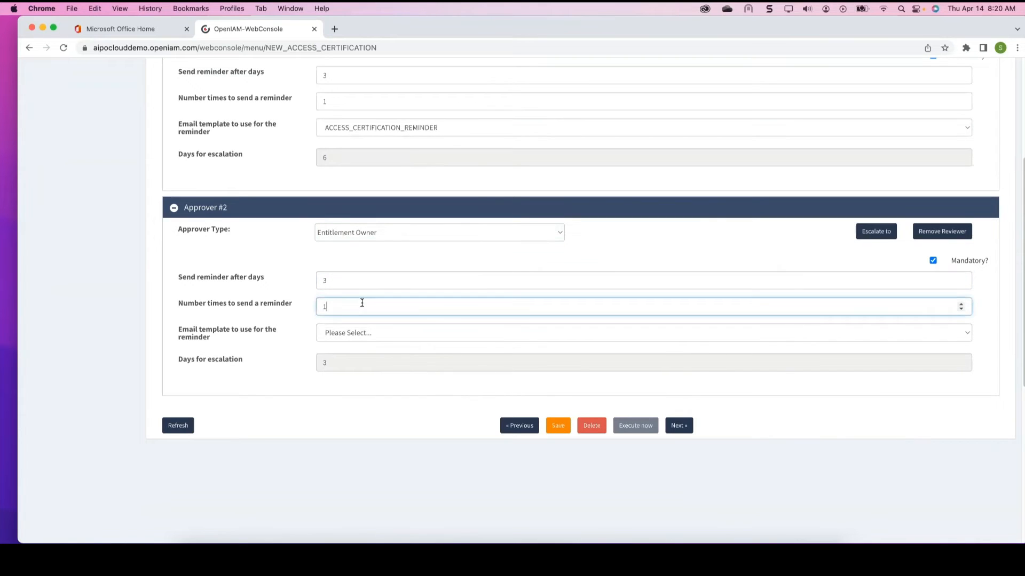
click(361, 330)
click(350, 345)
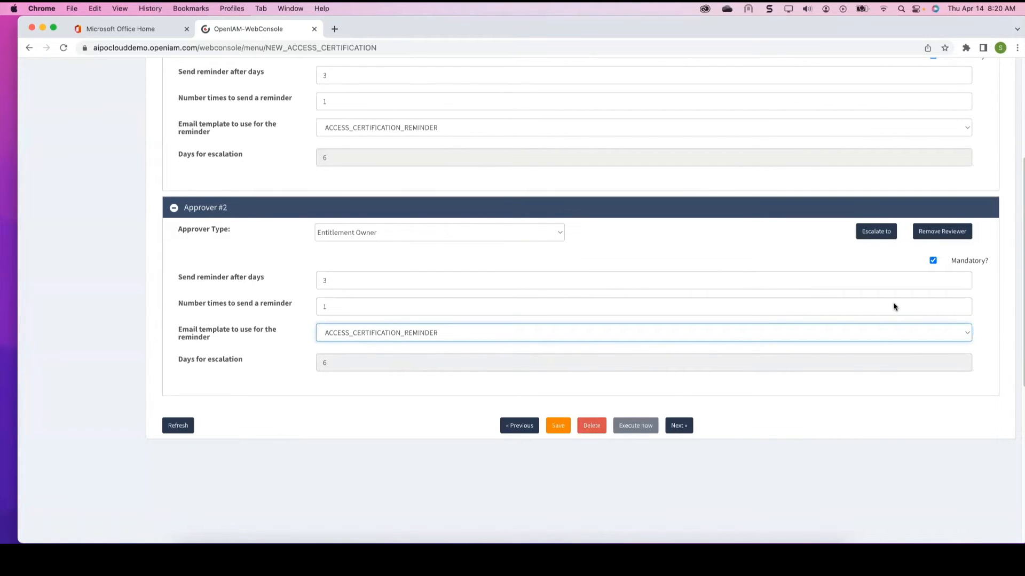
scroll(773, 294, up, 3)
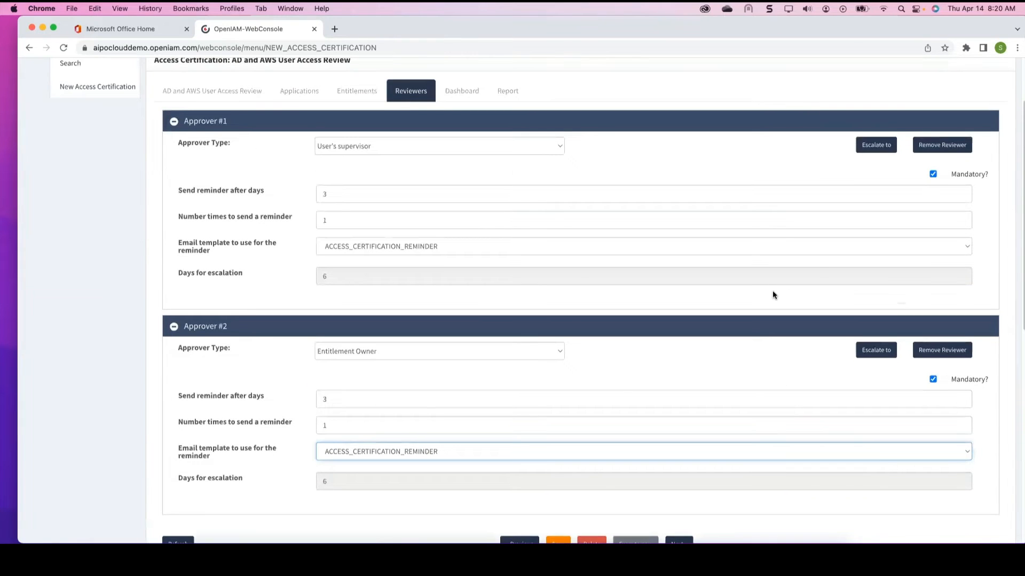
click(876, 143)
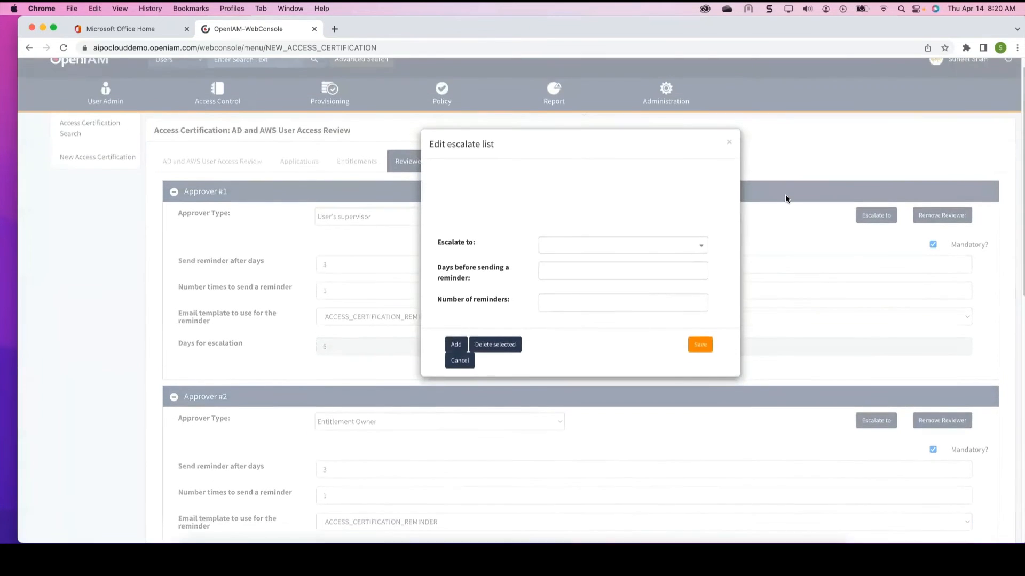
click(701, 264)
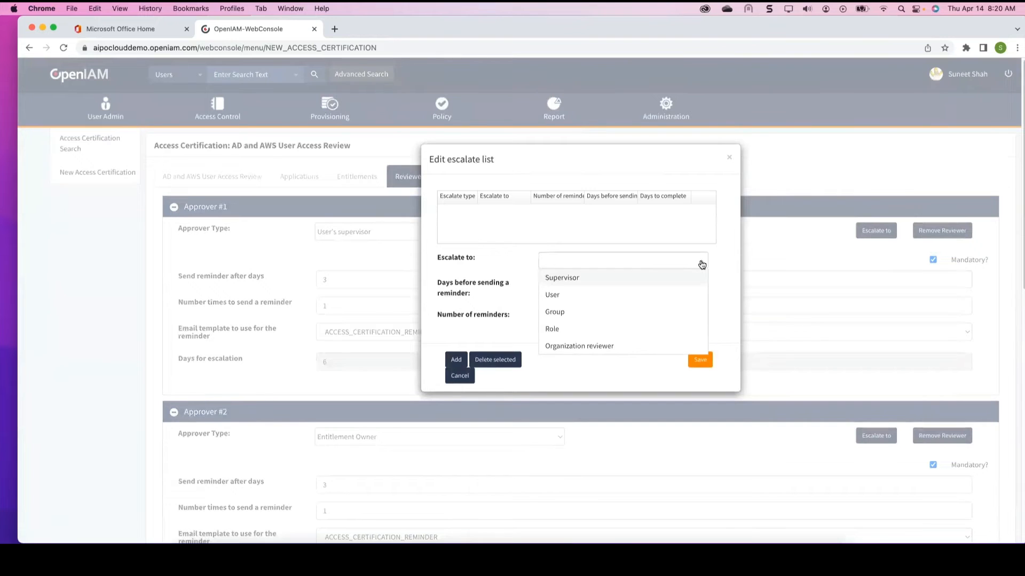
click(587, 277)
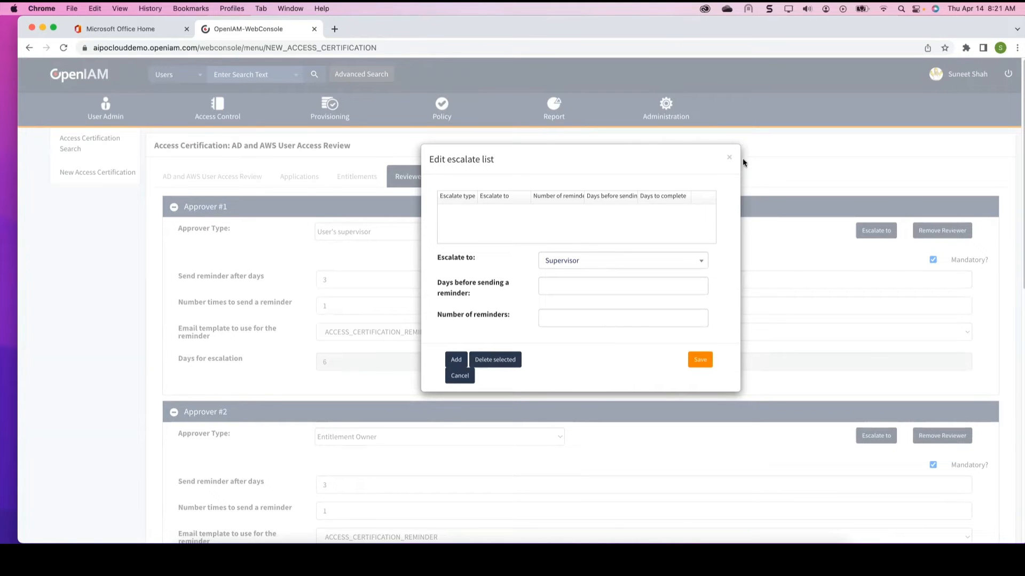
click(729, 160)
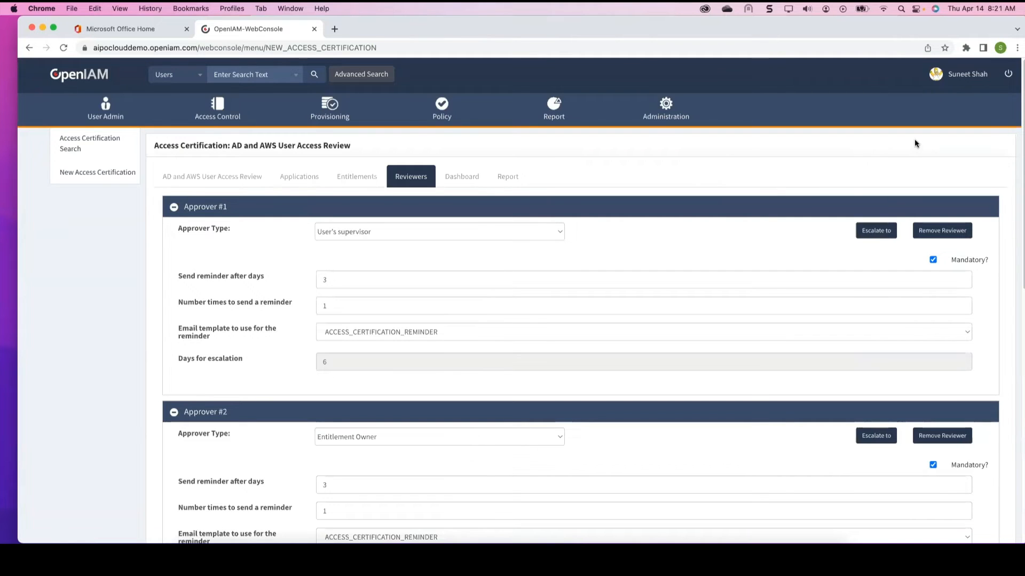
Step: Finish the reviewer setup and execute the AD and AWS User Access Review campaign immediately
scroll(648, 295, down, 4)
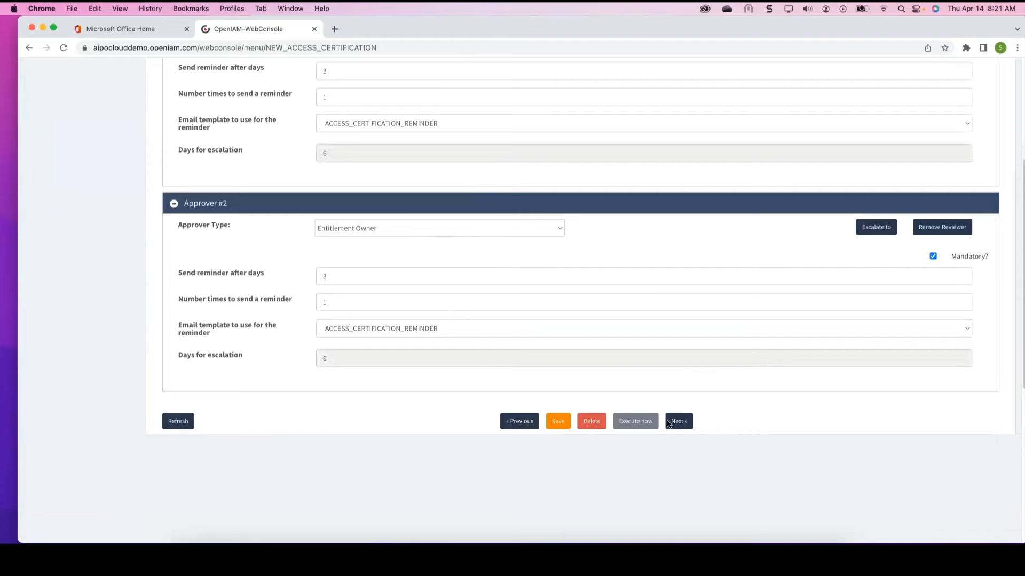
click(677, 422)
click(585, 297)
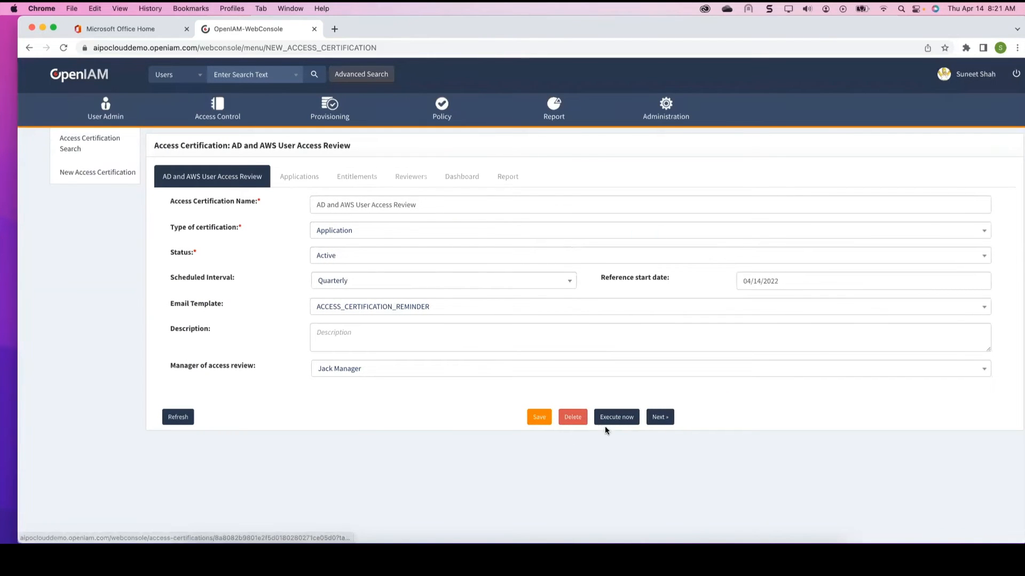
click(616, 416)
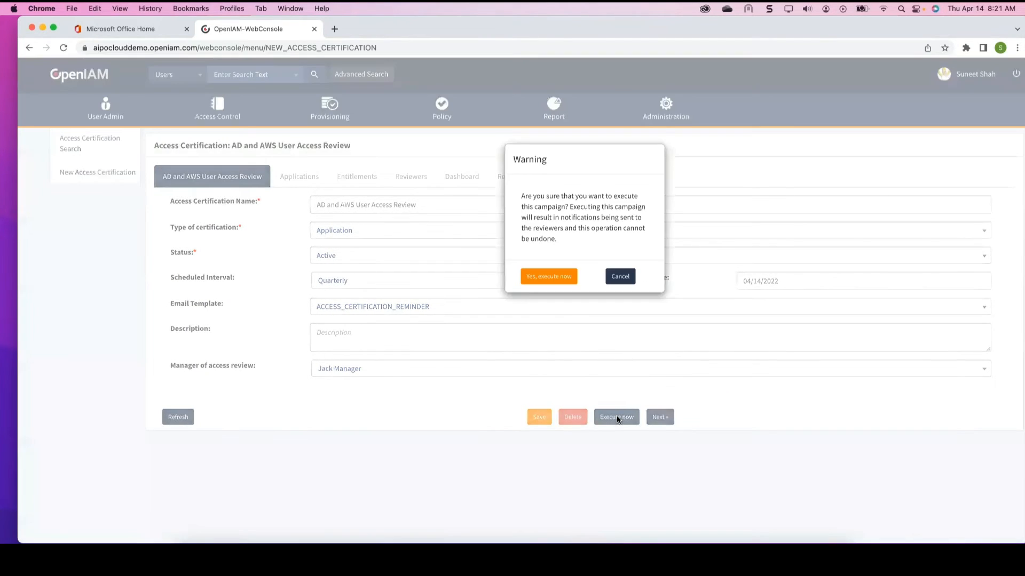
click(534, 276)
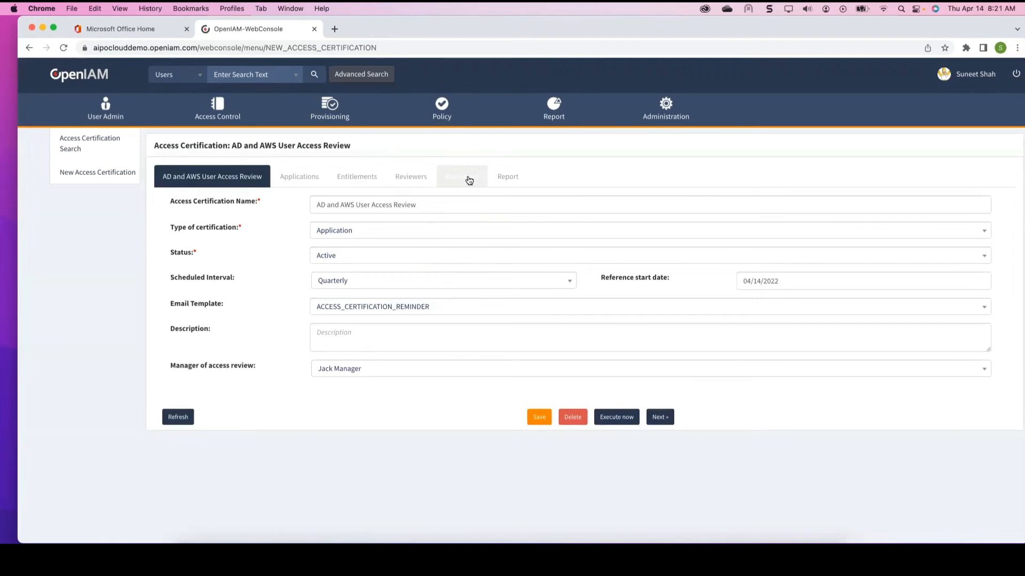
click(469, 181)
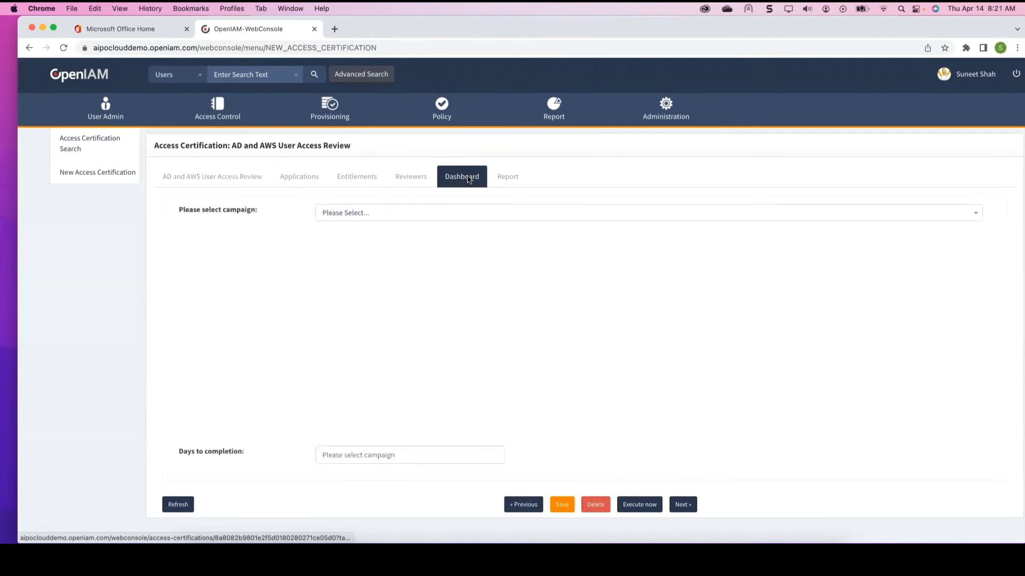
click(451, 213)
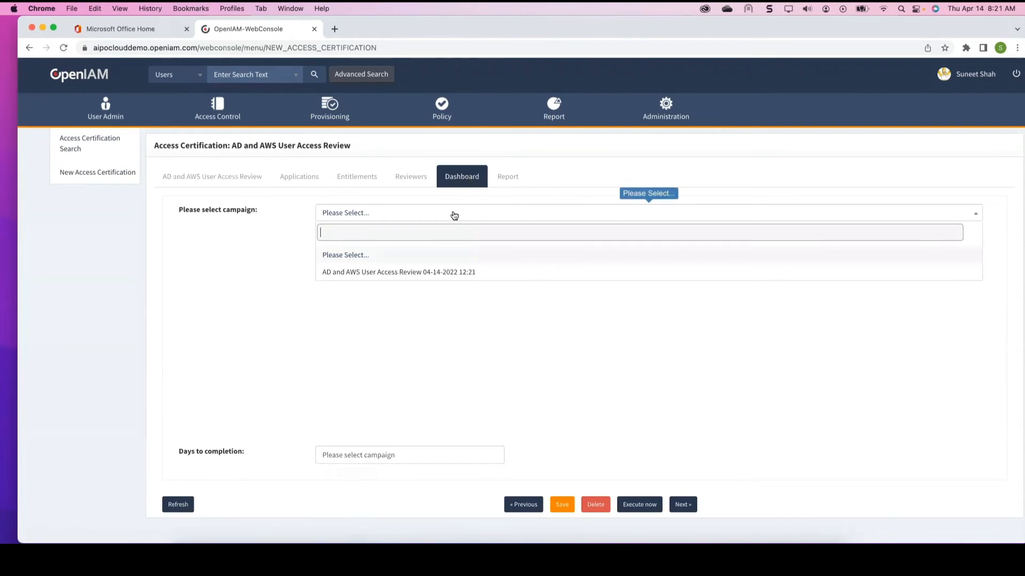
click(438, 273)
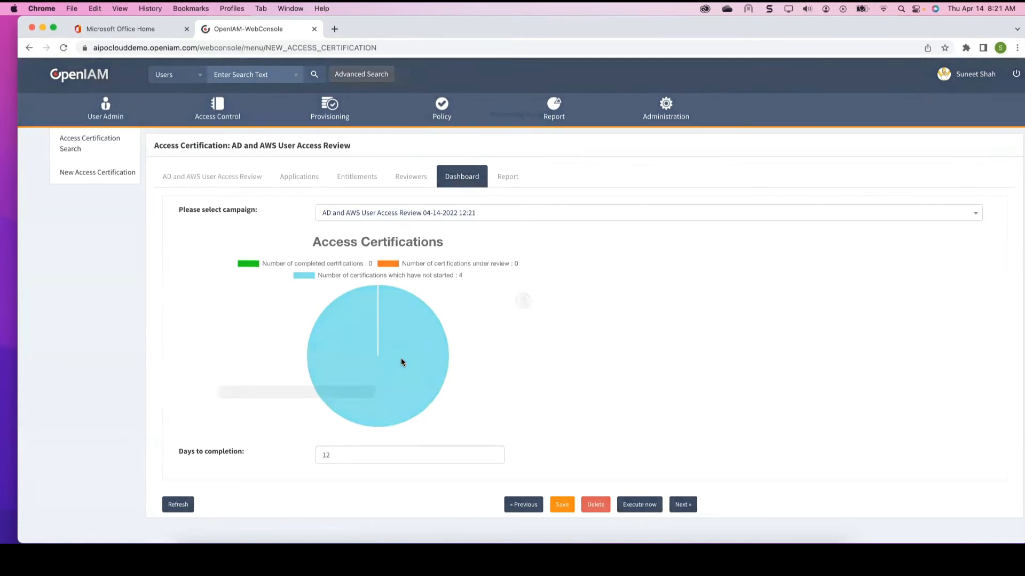
scroll(402, 349, down, 3)
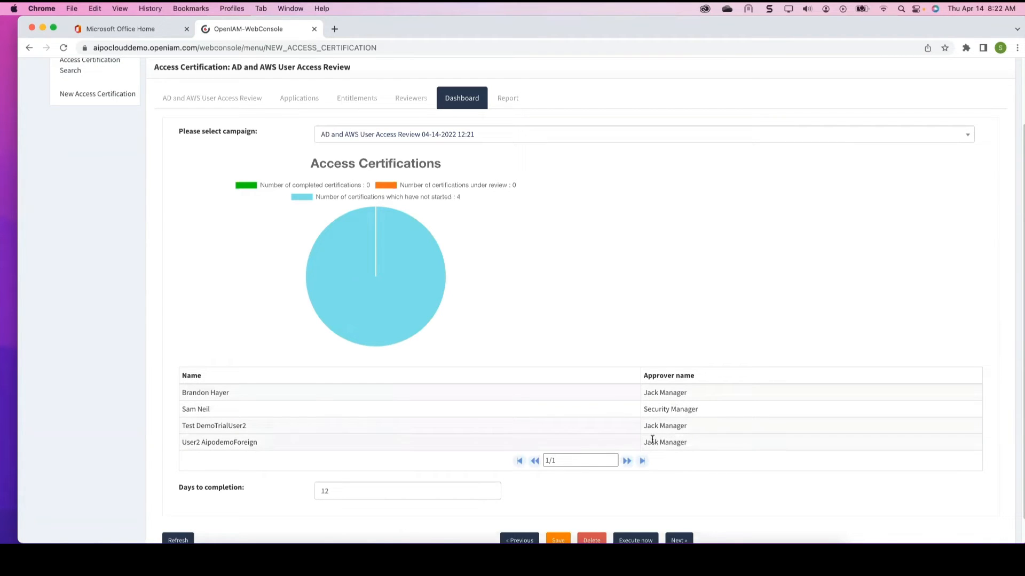
scroll(652, 440, up, 3)
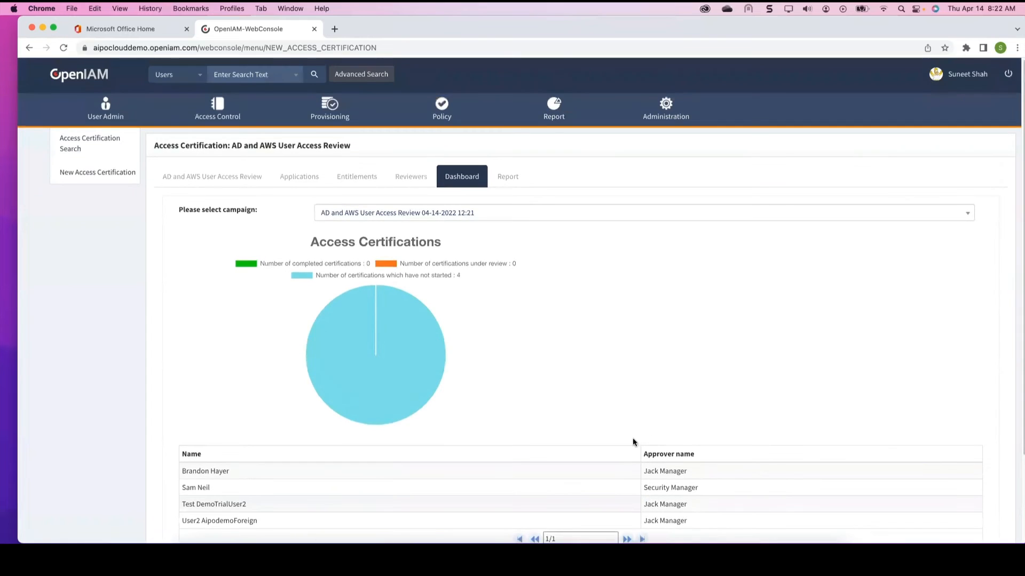
Step: Log out of the web console and go to the login page for the selfservice portal
click(1009, 75)
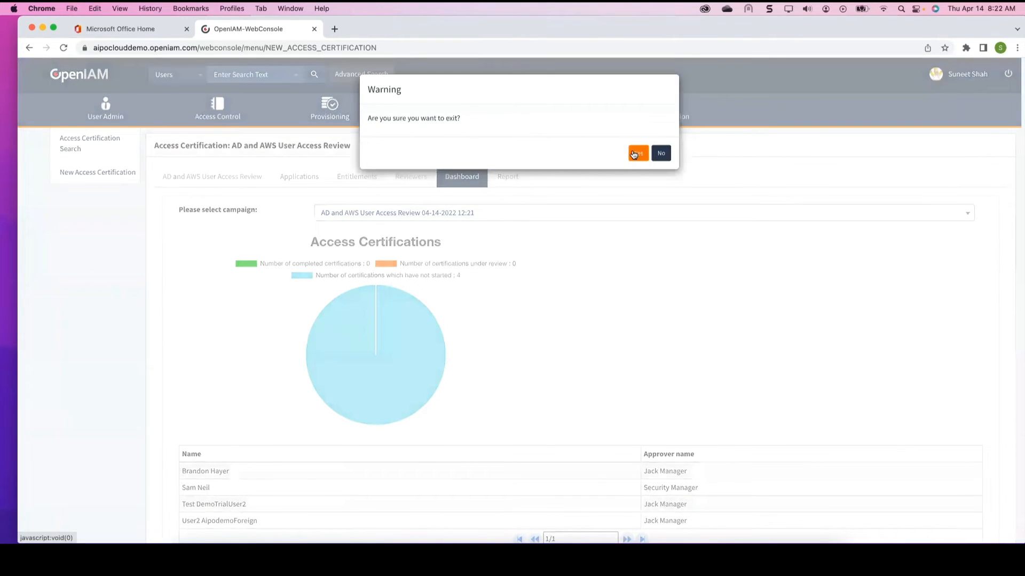
click(635, 154)
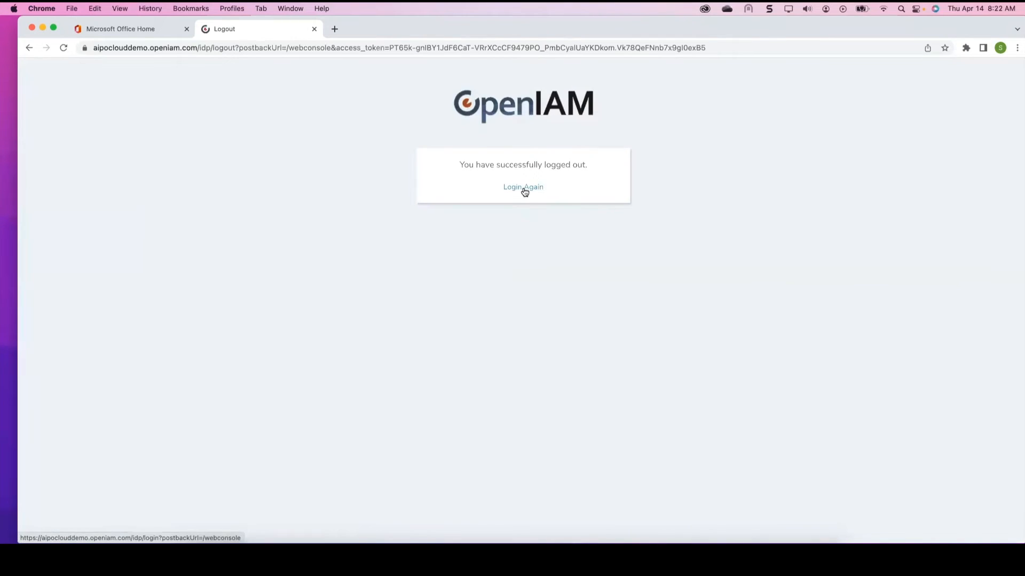
click(524, 191)
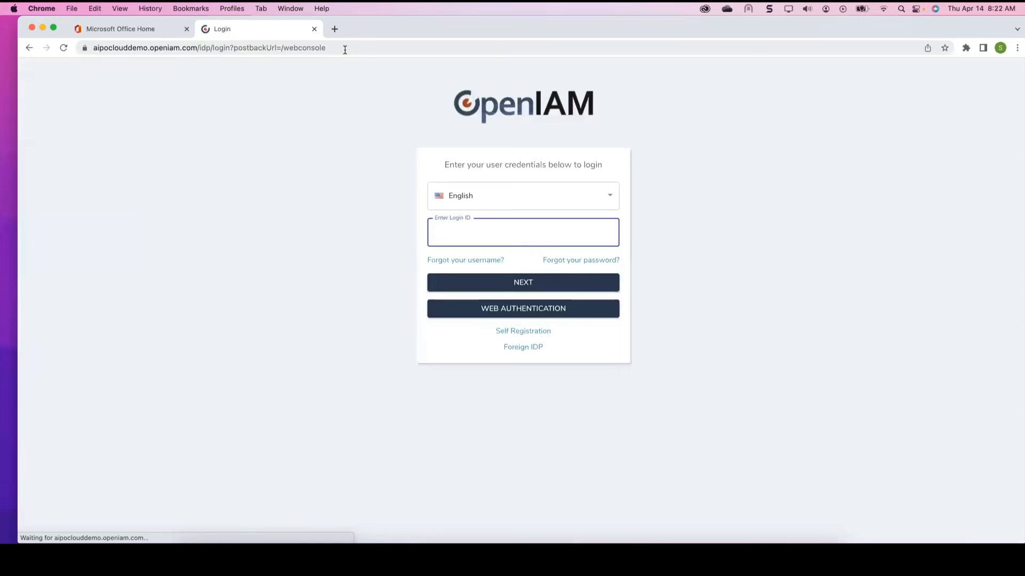
drag(345, 49, 199, 47)
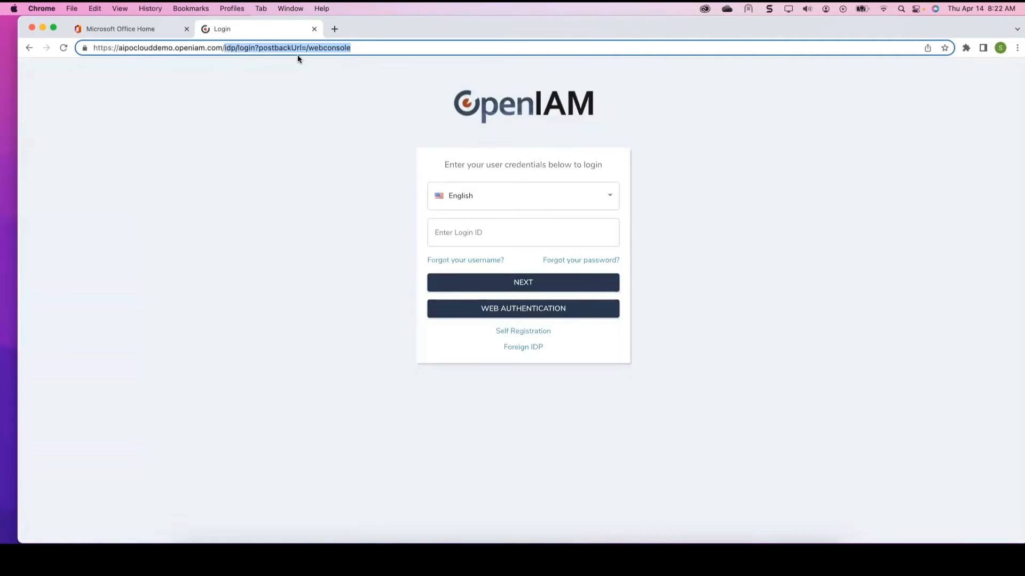
text(se)
key(Return)
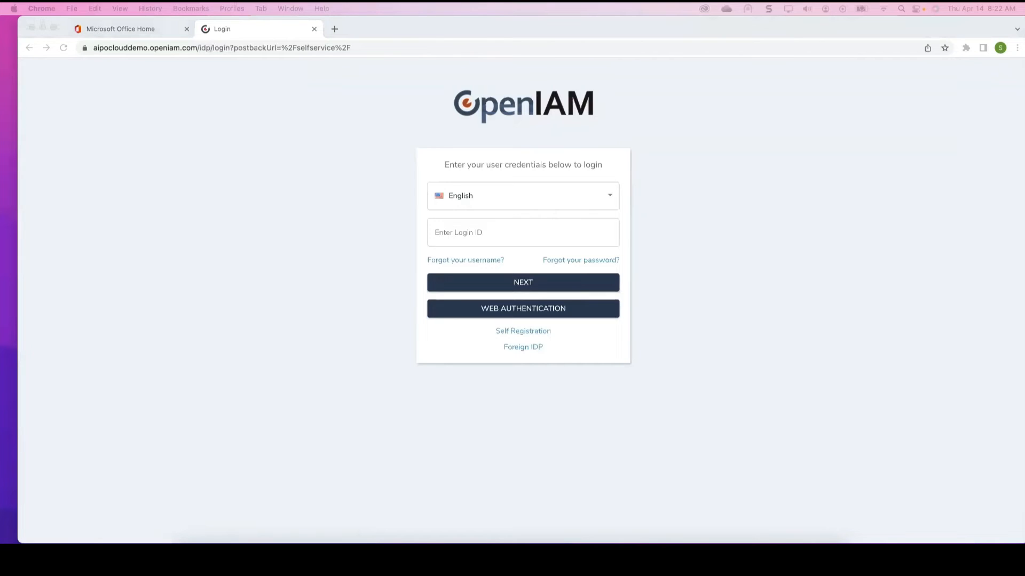
Step: Log in to self-service with the manager's login ID and account password, and open the User Access Reviews
click(500, 239)
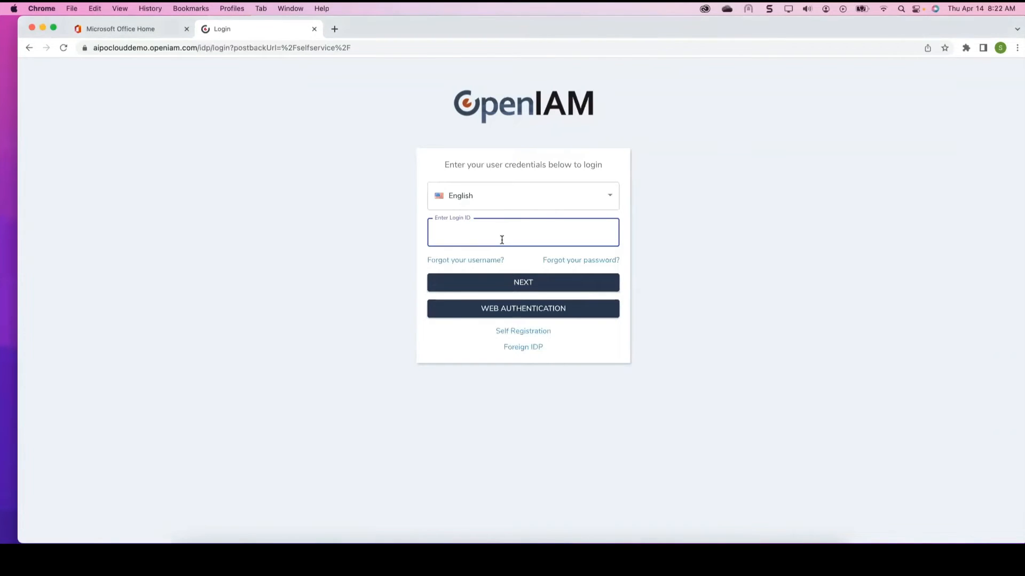
text(jack.manager)
key(Return)
text(*********)
key(Return)
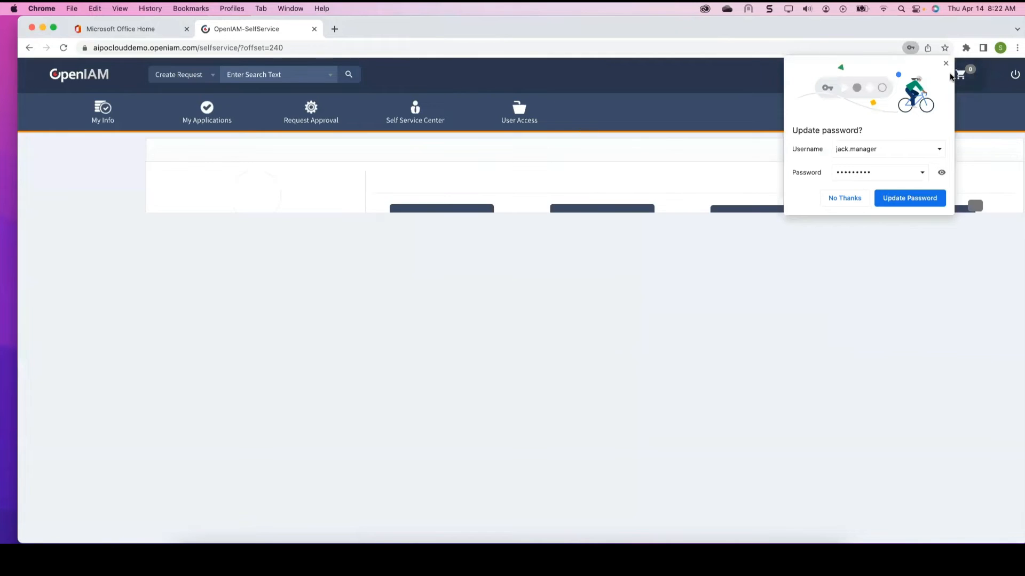
click(945, 64)
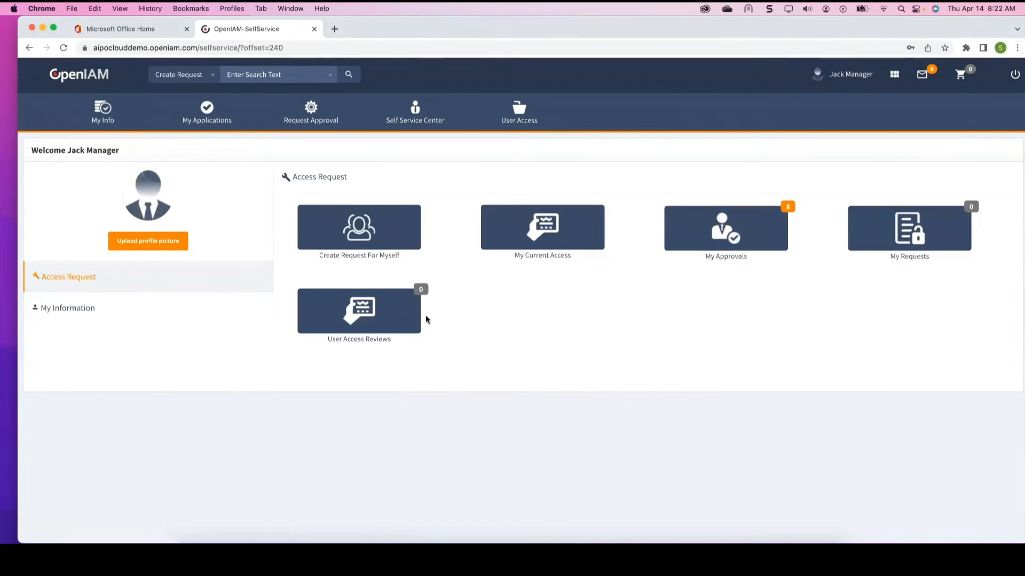
click(368, 316)
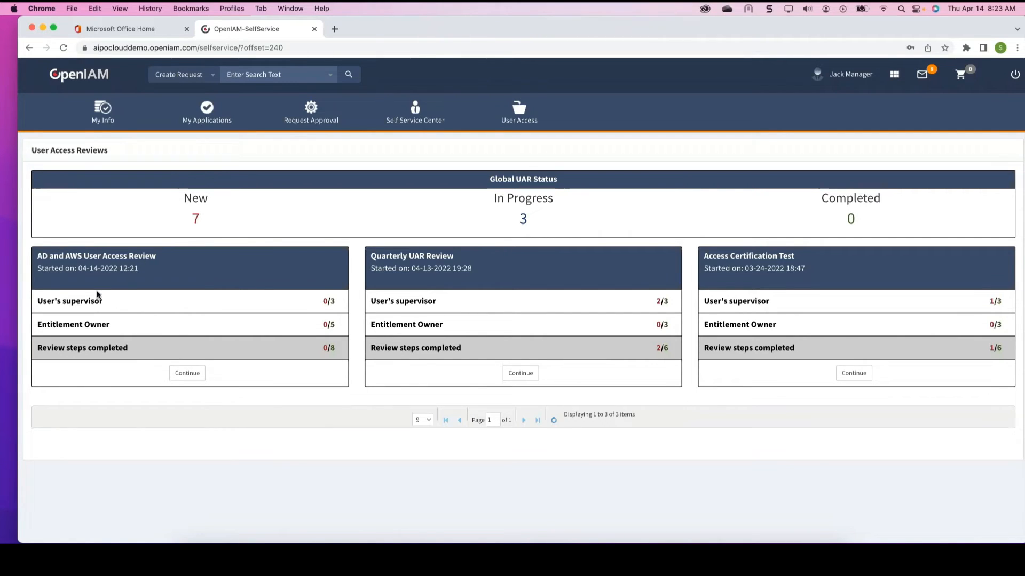
double_click(101, 302)
mouse_move(59, 302)
mouse_down()
mouse_move(36, 303)
mouse_move(57, 299)
mouse_up()
click(58, 300)
drag(112, 324, 38, 324)
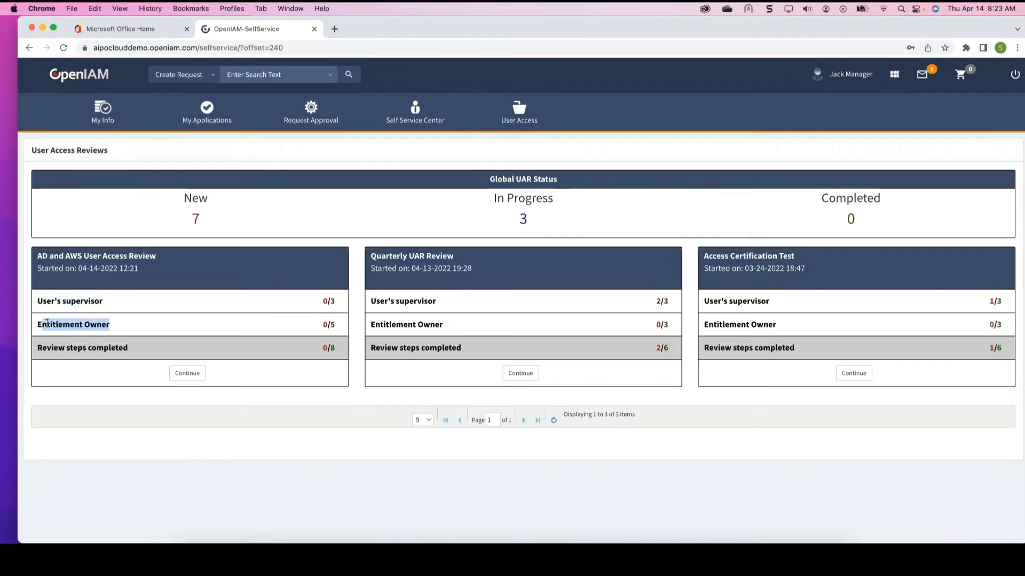
click(83, 324)
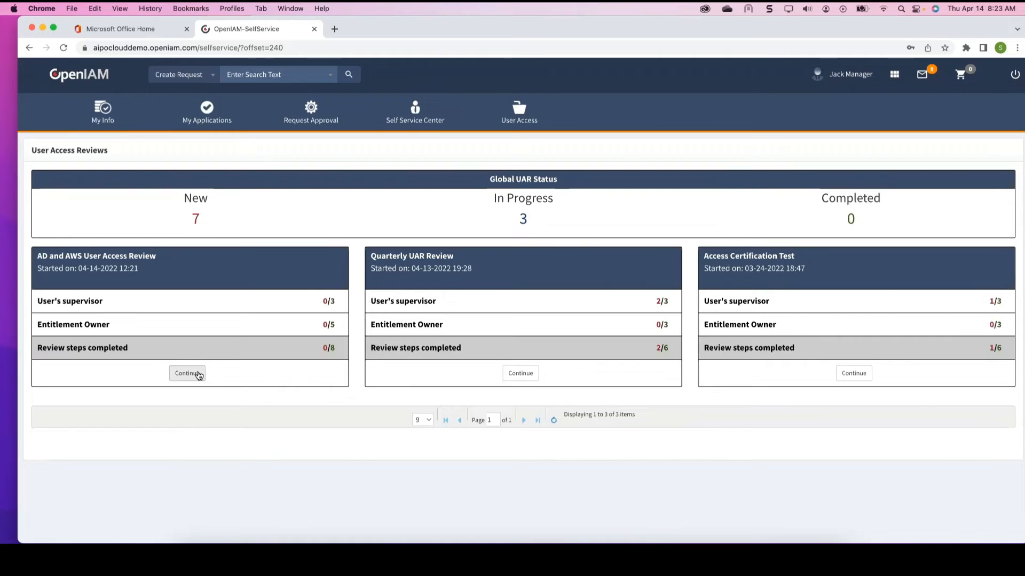
Step: Open the AD and AWS User Access Review campaign and inspect the first user's entitlements and reviewer workflow
click(198, 373)
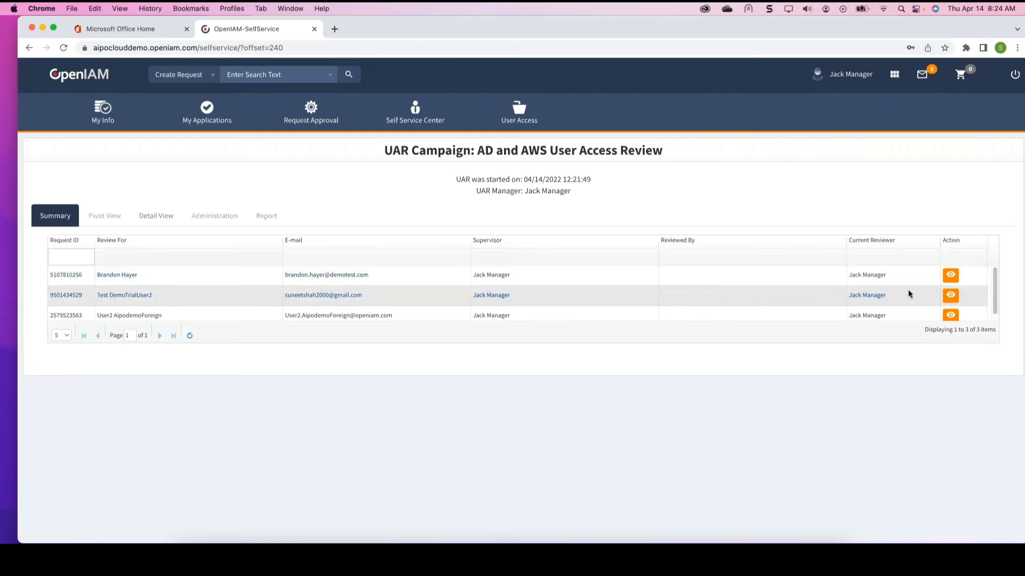
click(953, 280)
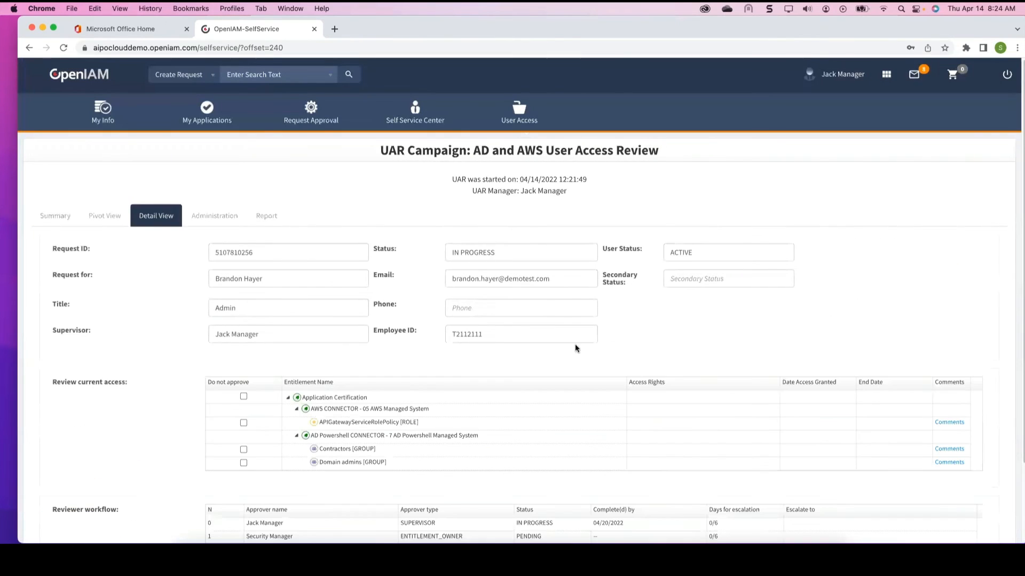
scroll(613, 283, down, 3)
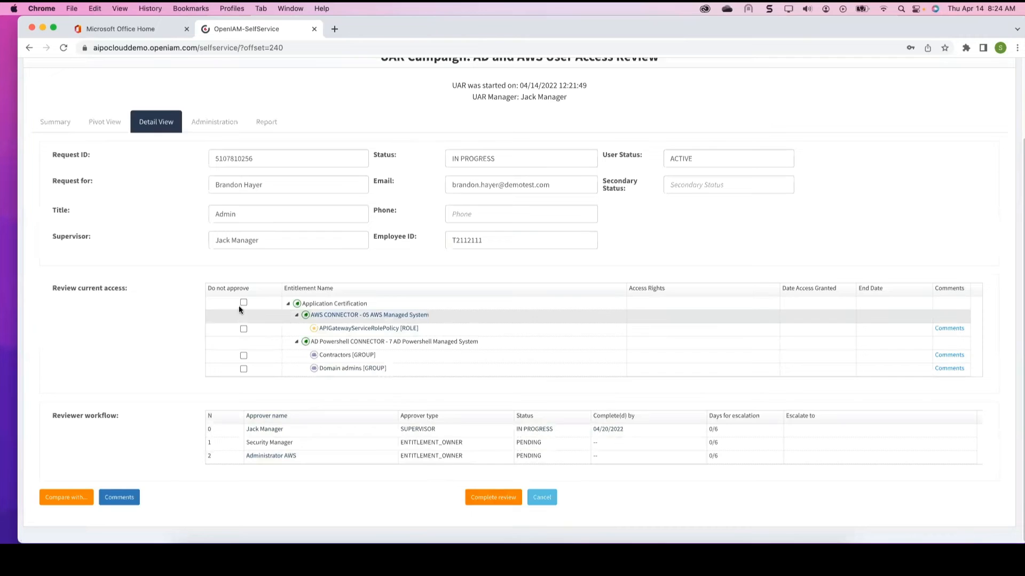
Step: Try marking the APIGatewayServiceRolePolicy role as Do not approve and clear the mark again
click(243, 329)
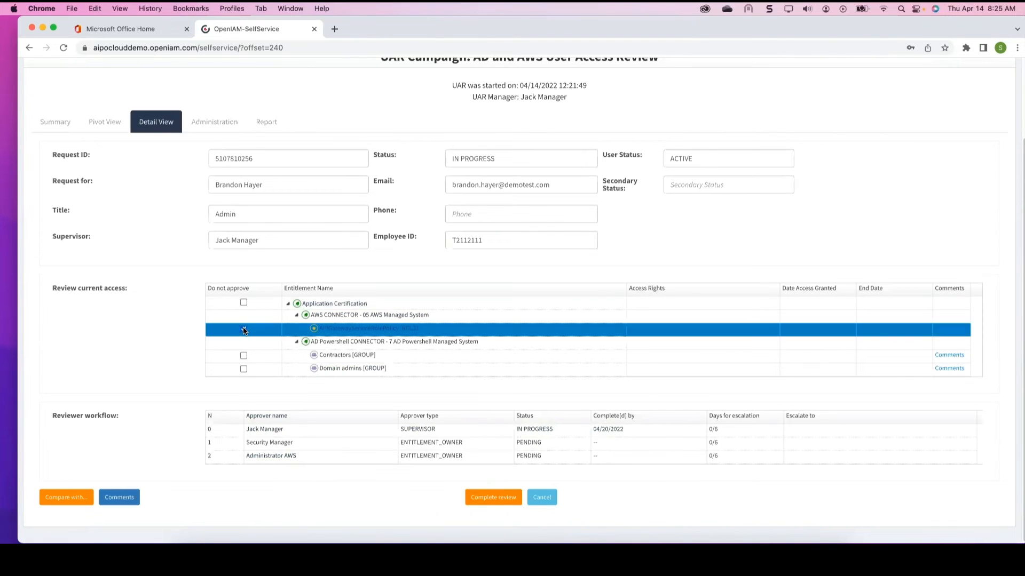
click(244, 329)
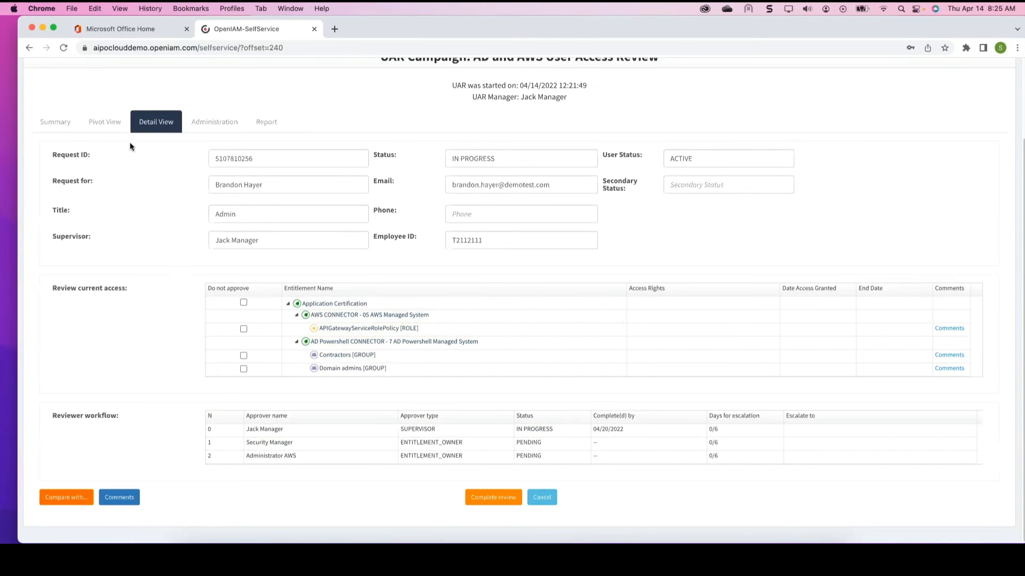
Step: In the pivot view, mark all three users' requests as Complete review and revoke the second user's AWSAccountUsageReportAccess role
click(109, 125)
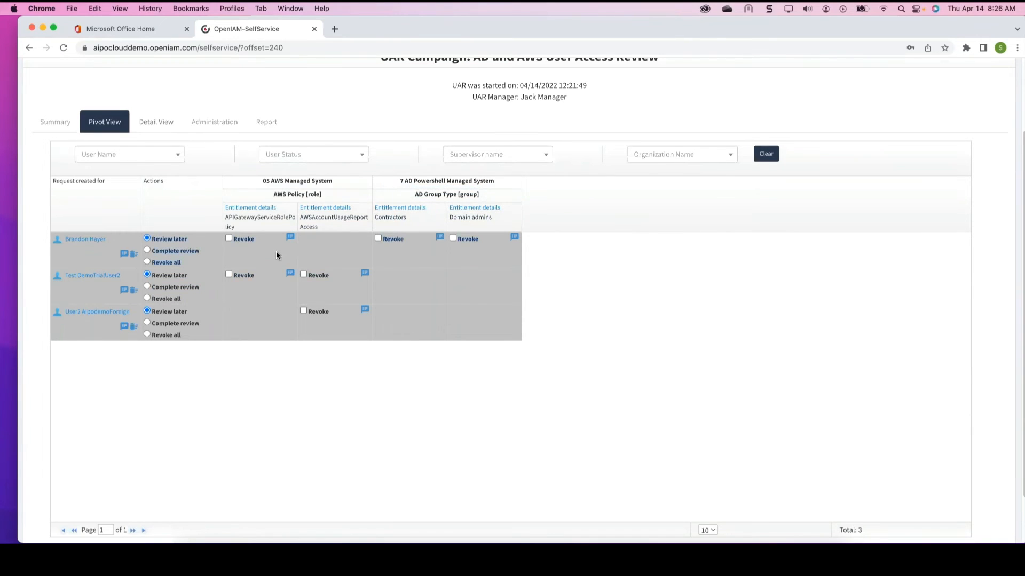
click(145, 250)
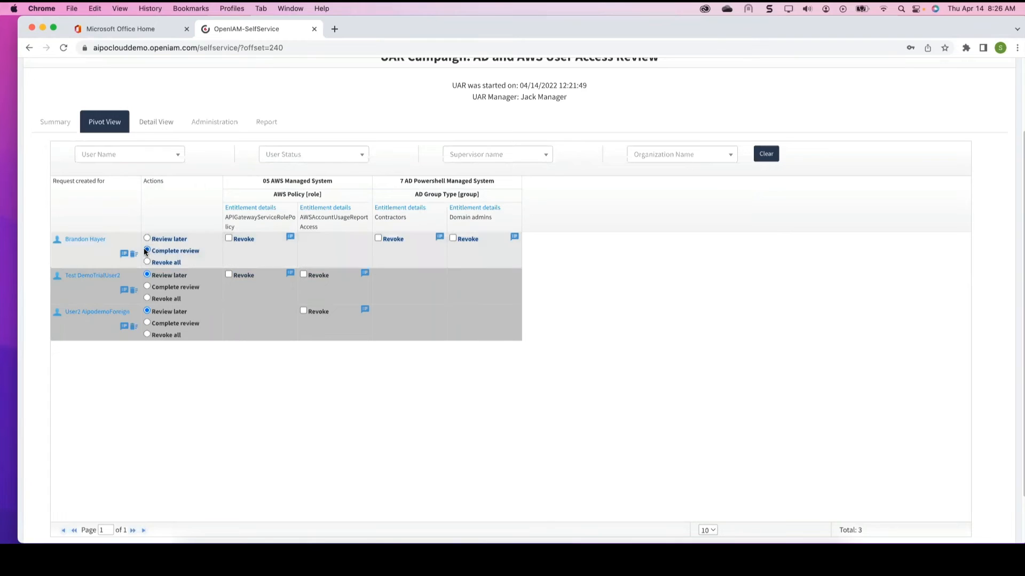
click(303, 274)
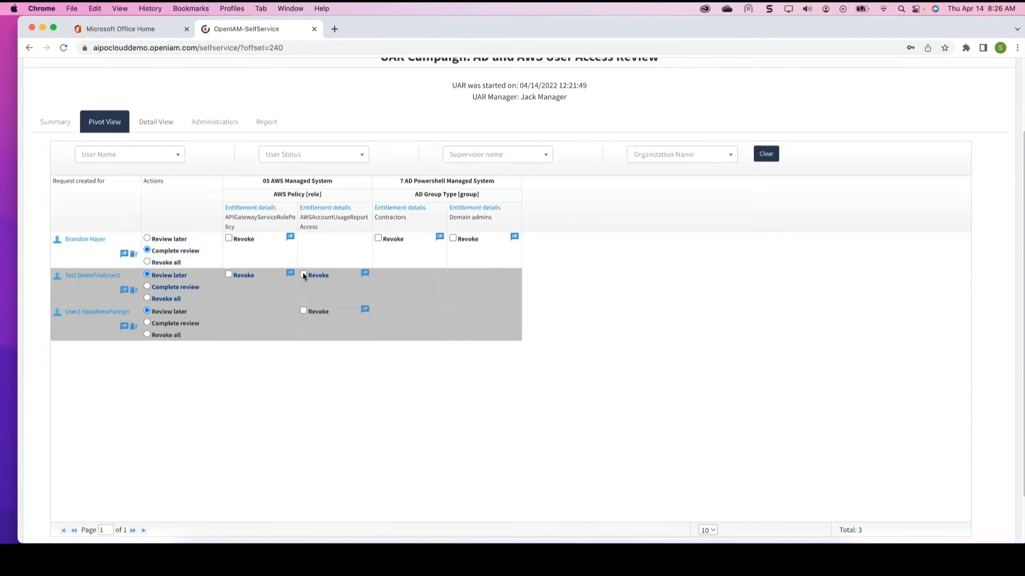
click(147, 323)
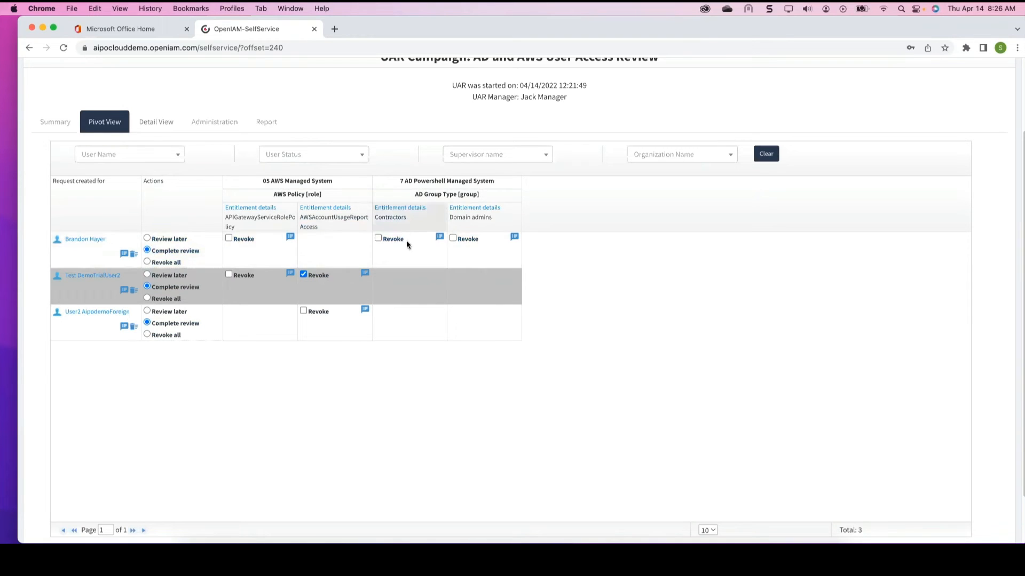
click(303, 274)
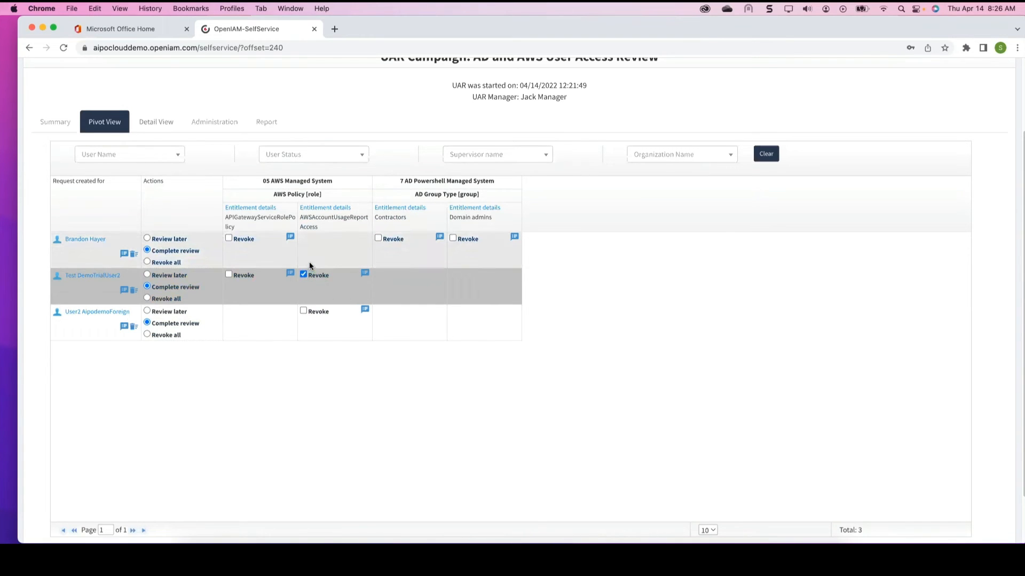
Step: View the entitlement details of APIGatewayServiceRolePolicy and the first user's profile details, closing each afterward
click(254, 208)
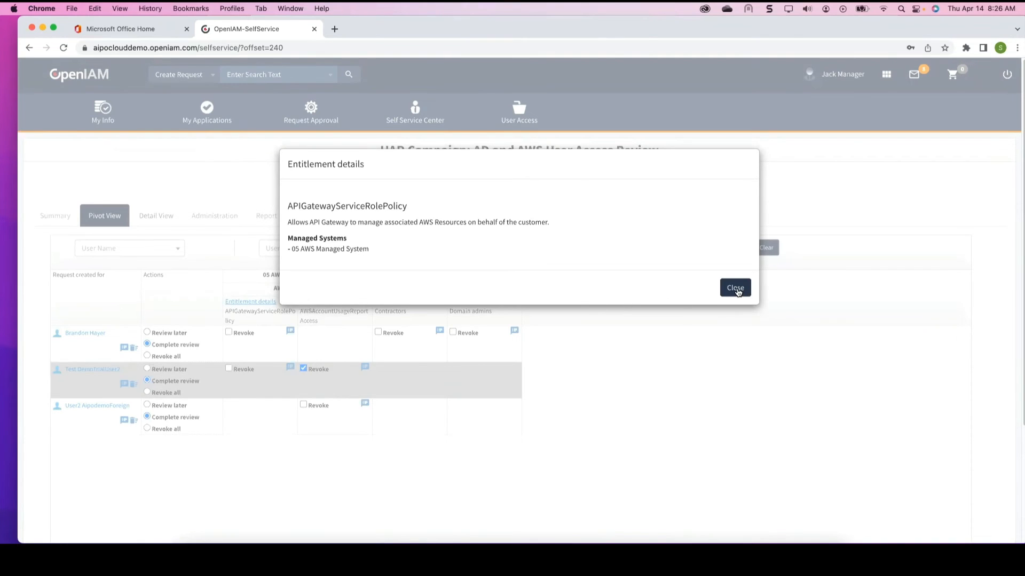
click(736, 289)
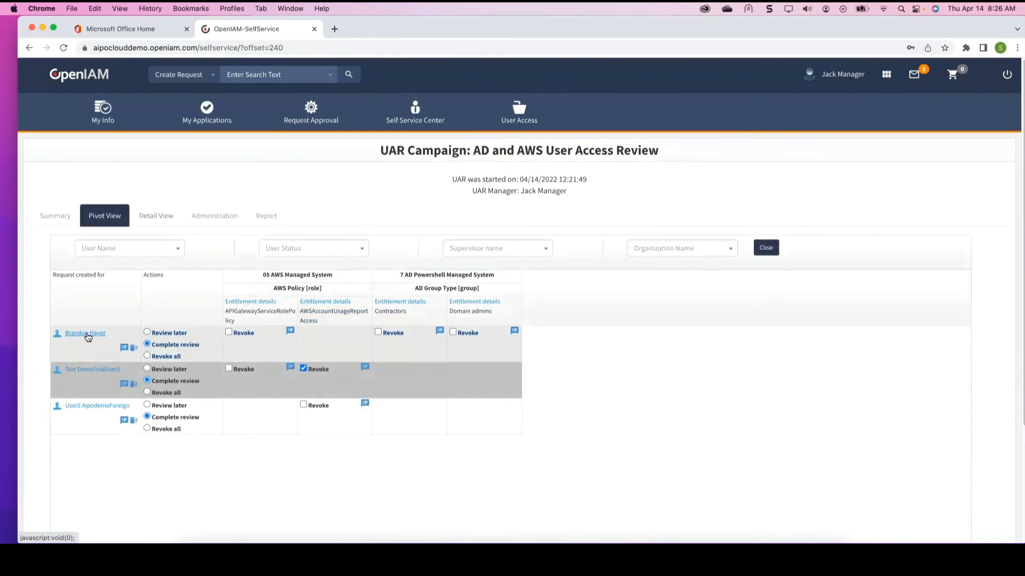
click(88, 334)
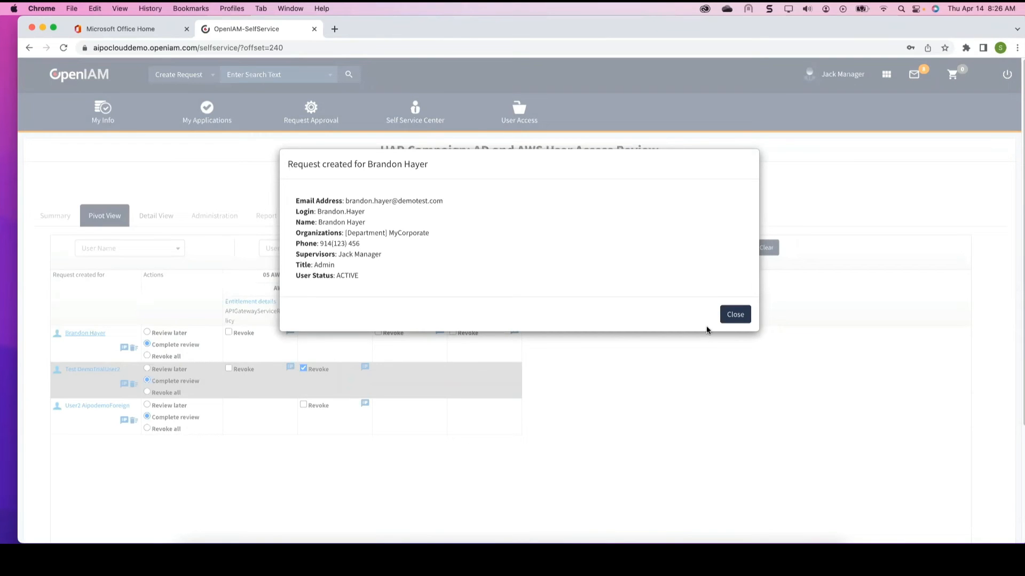
click(742, 314)
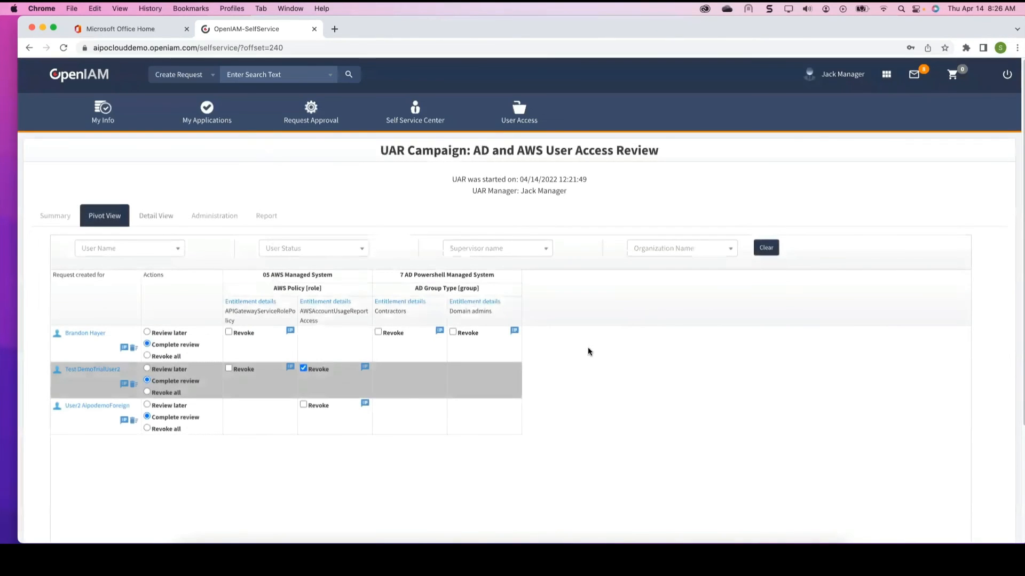
Step: Process the page of review decisions and check the campaign's certification progress in the administration view
scroll(588, 351, down, 3)
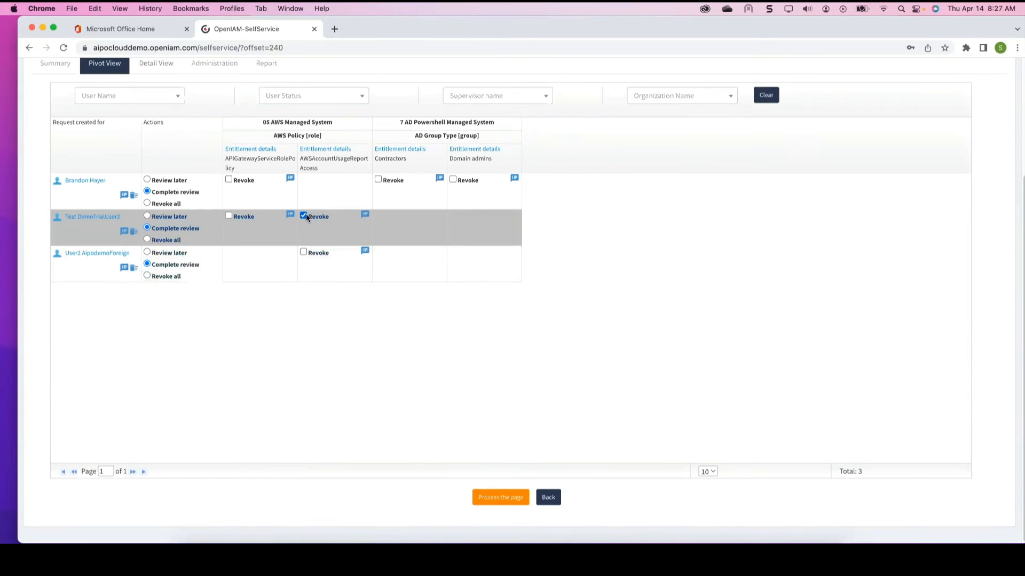
click(499, 497)
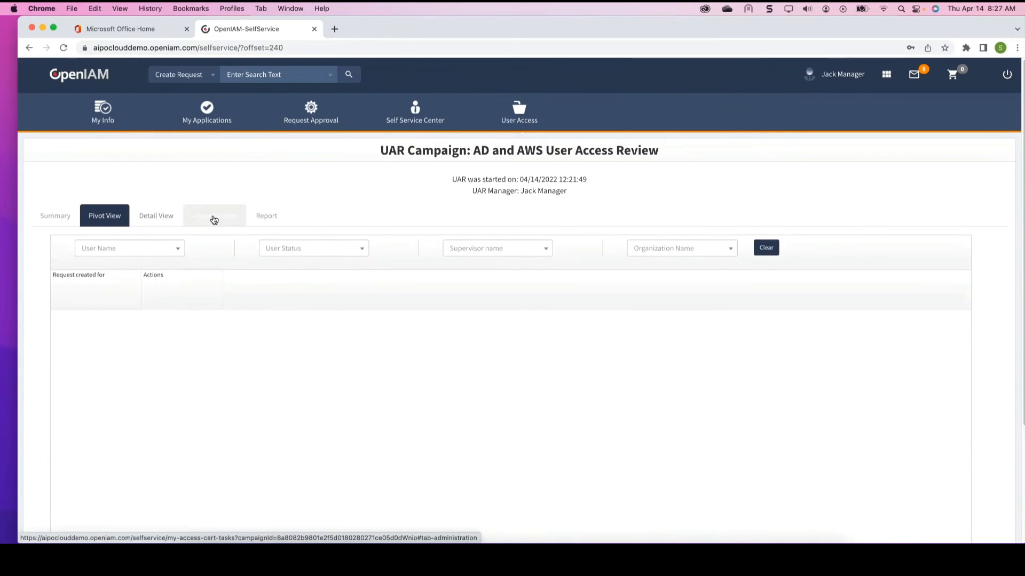
click(214, 220)
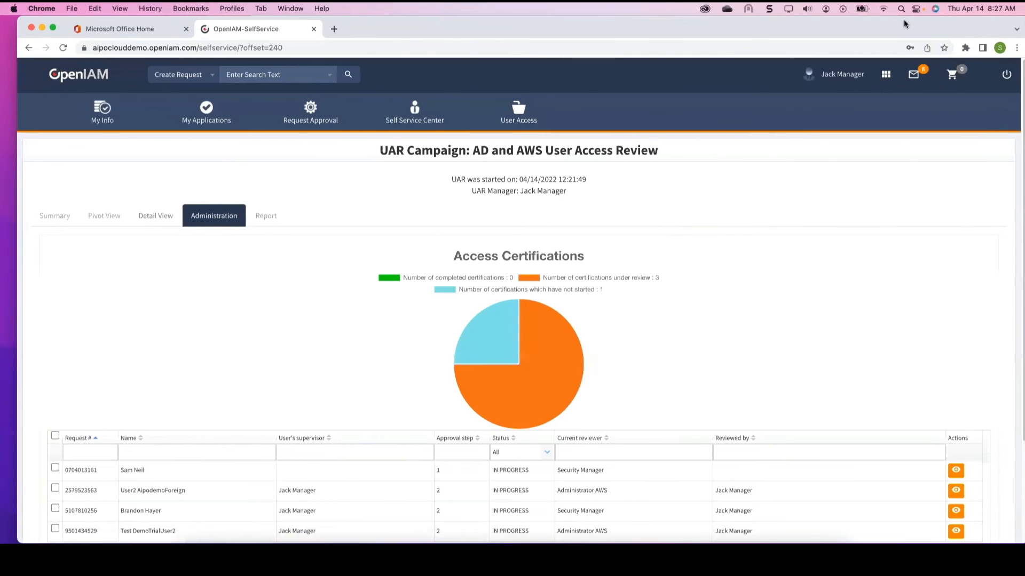
scroll(690, 287, down, 3)
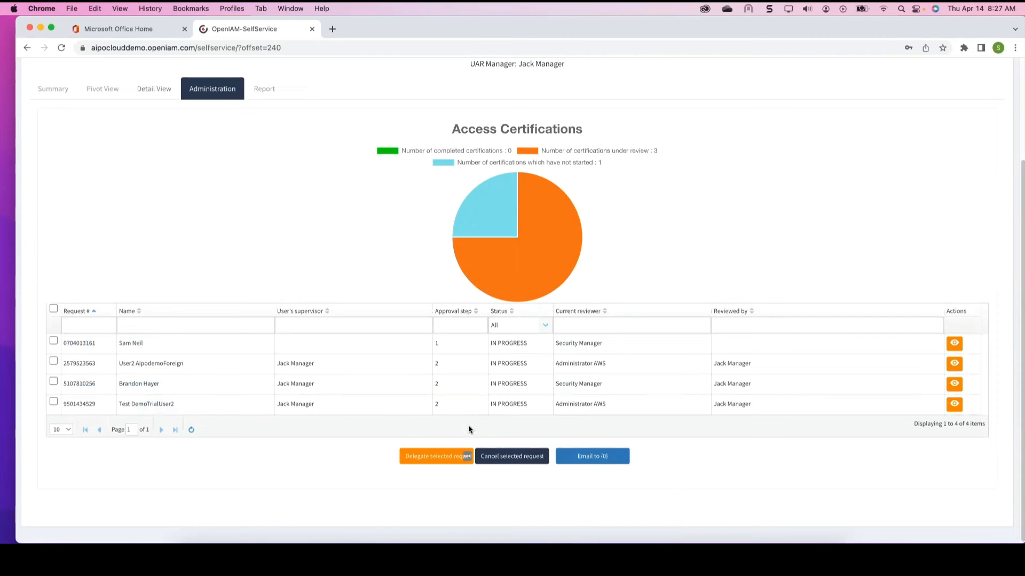
Step: Draft an email to the reviewers of the second and third requests with the message "please get this done by xxxx" and discard it
click(227, 367)
click(222, 380)
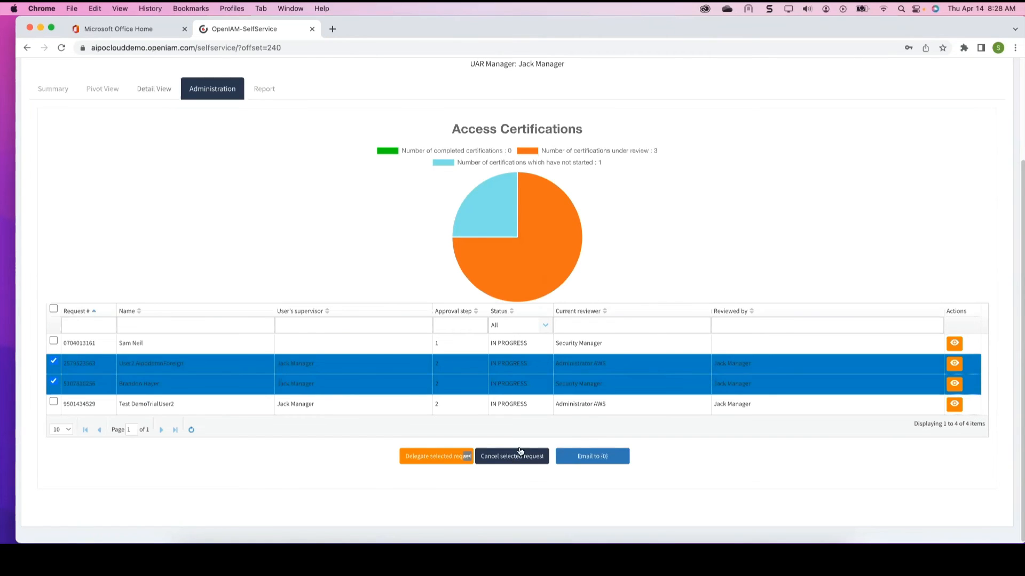
click(594, 456)
click(449, 251)
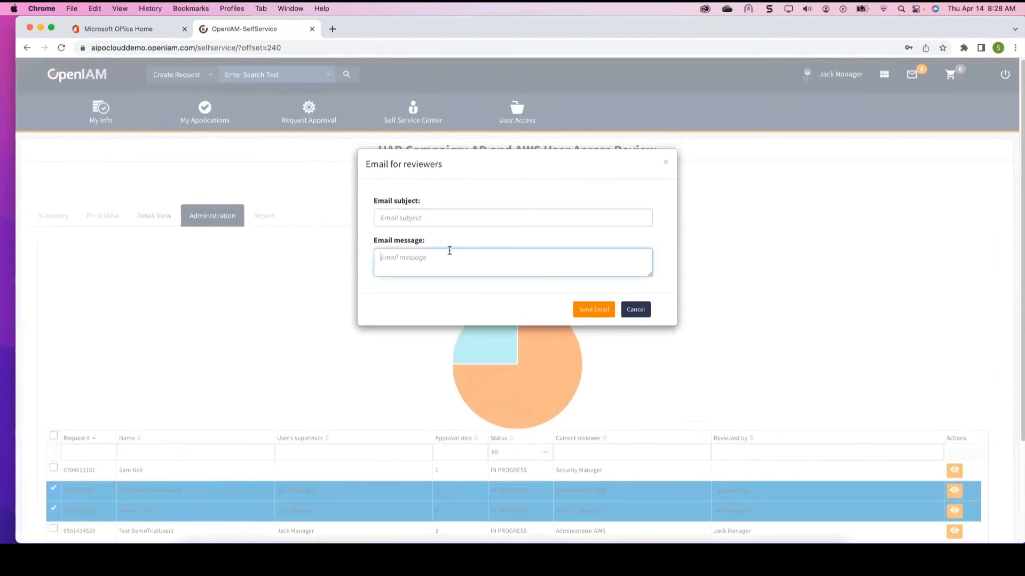
text(please get this done by xxxx)
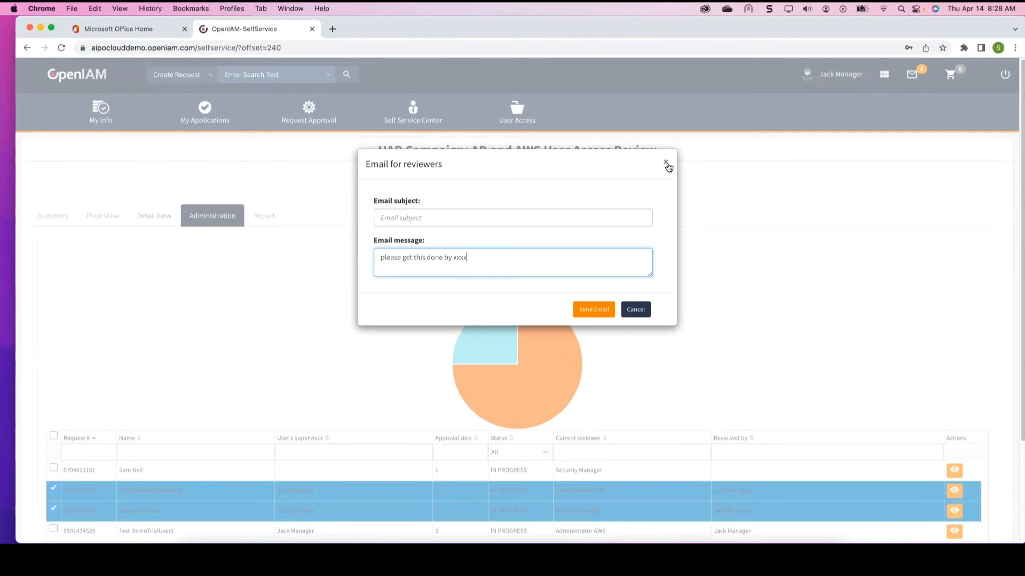
click(665, 163)
scroll(689, 318, down, 3)
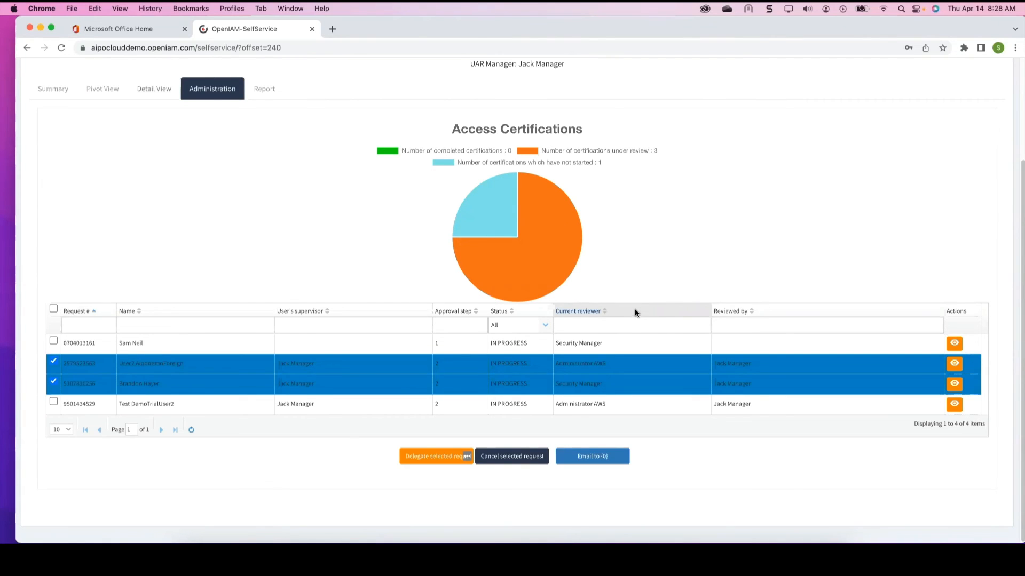
Step: Download the campaign's scope report
scroll(681, 267, up, 1)
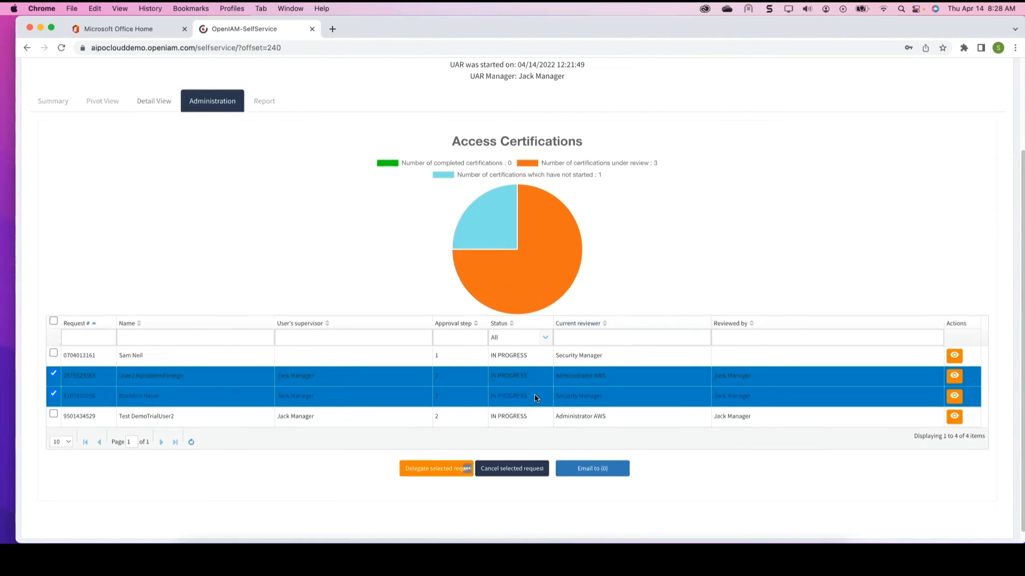
click(270, 101)
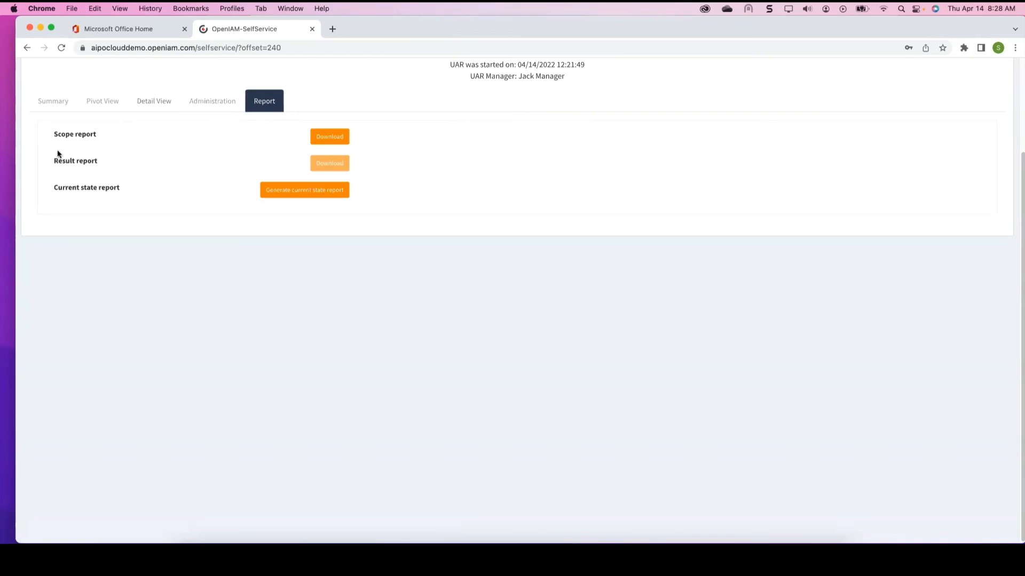
click(328, 138)
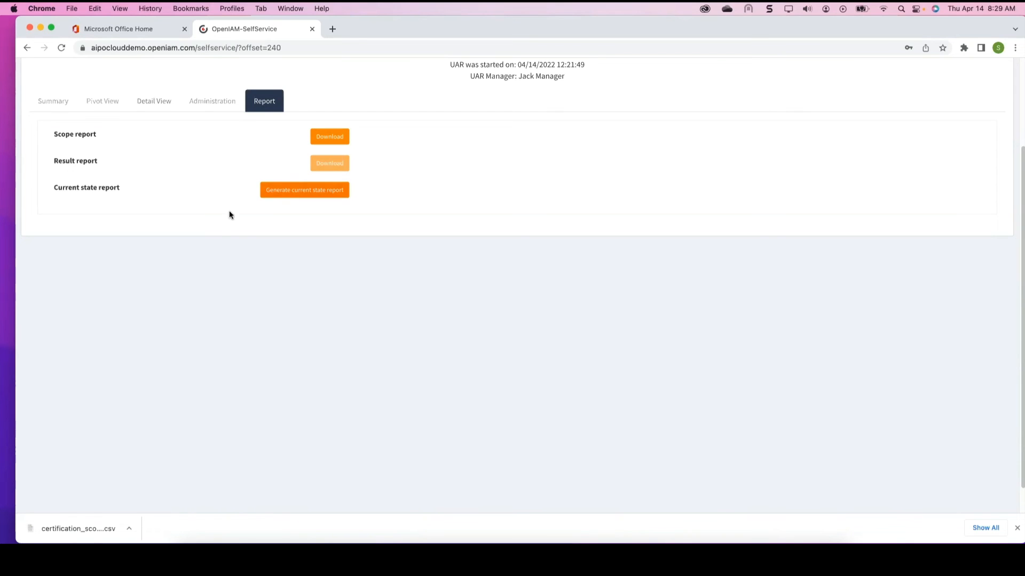
Step: Open the downloaded scope report in Numbers, examine all its columns, and close it to return to the campaign's reports
click(80, 528)
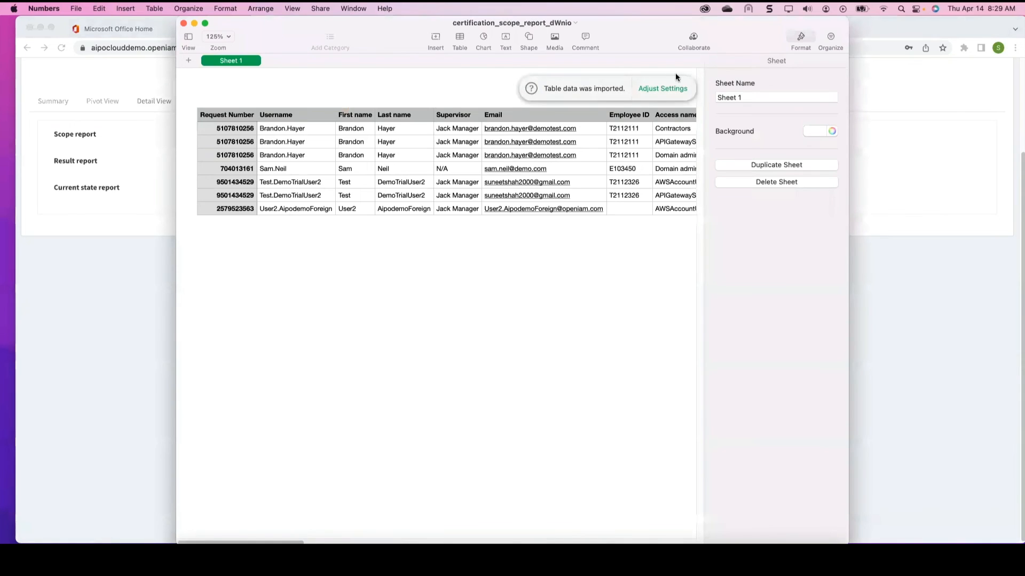
drag(819, 20, 762, 10)
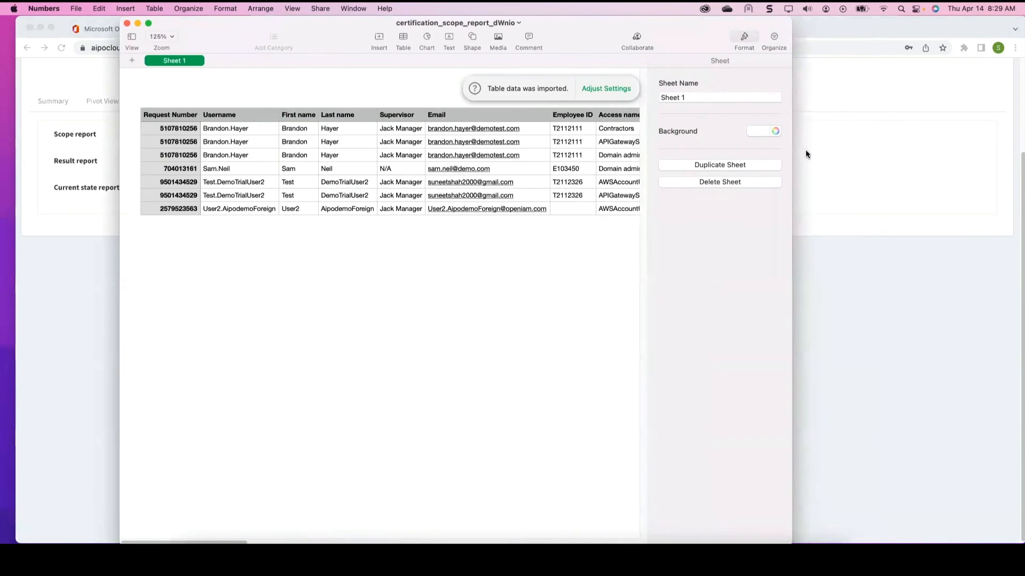
drag(791, 170, 1023, 149)
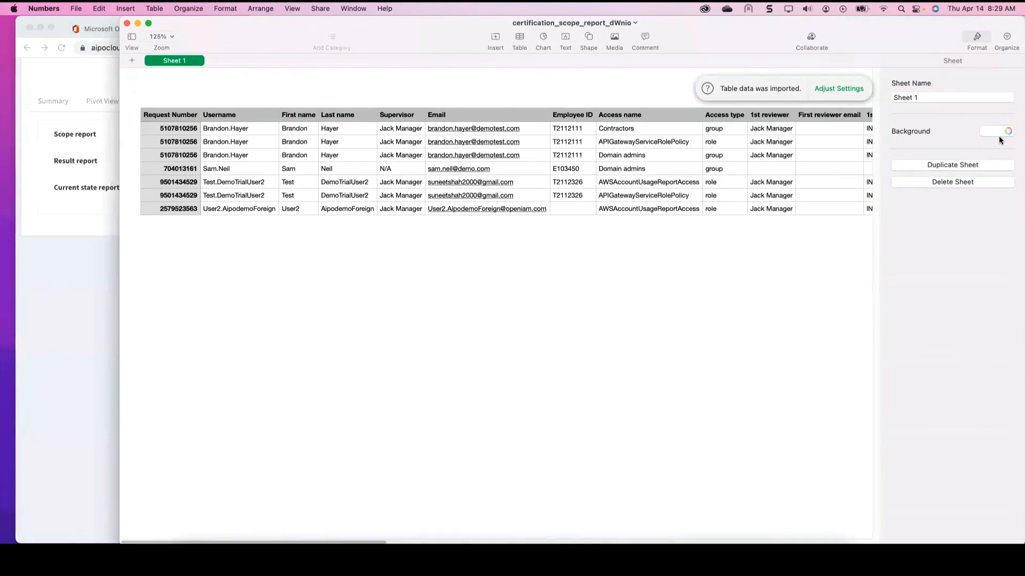
drag(822, 20, 706, 21)
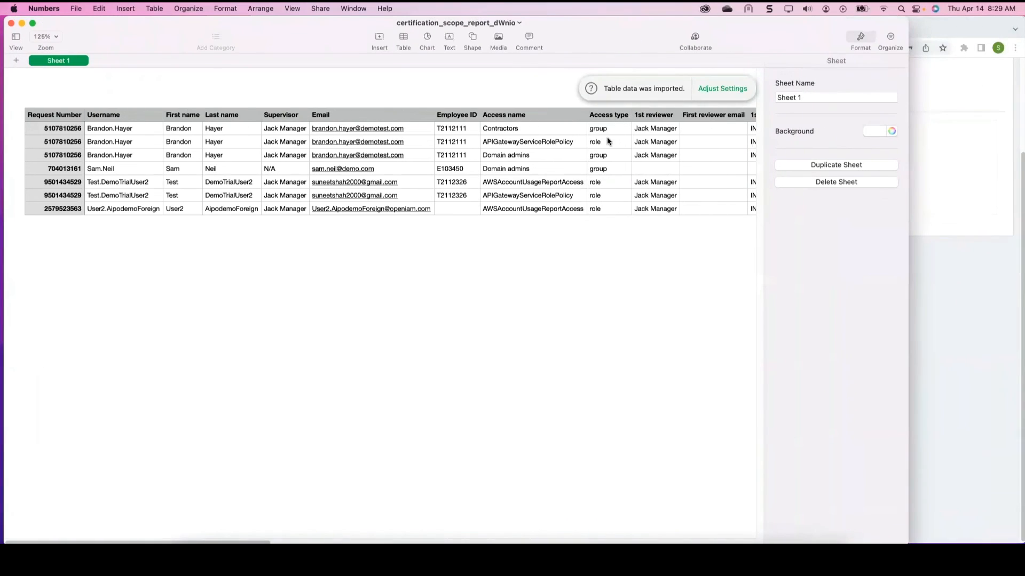
drag(236, 542, 582, 532)
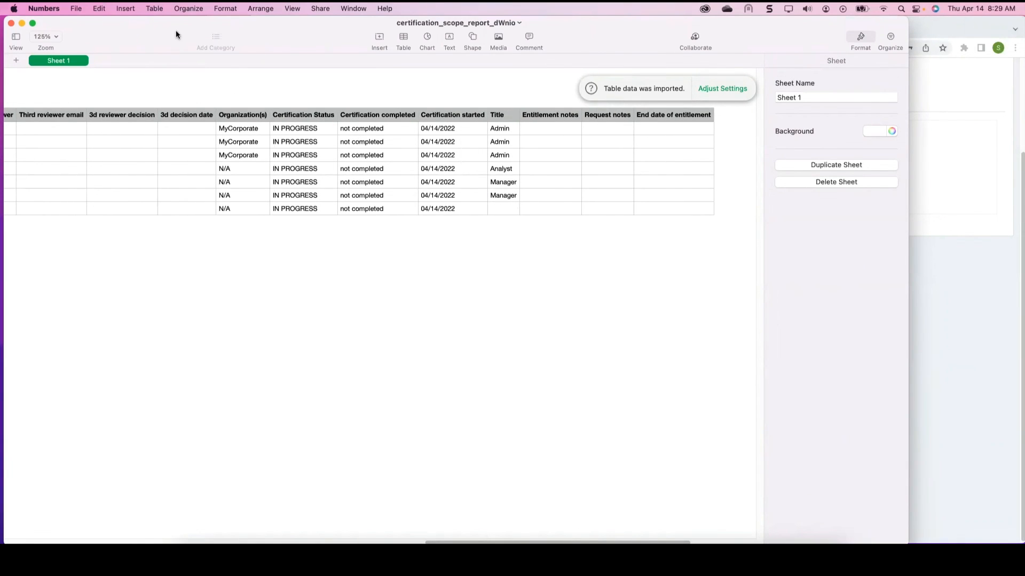
drag(176, 30, 286, 14)
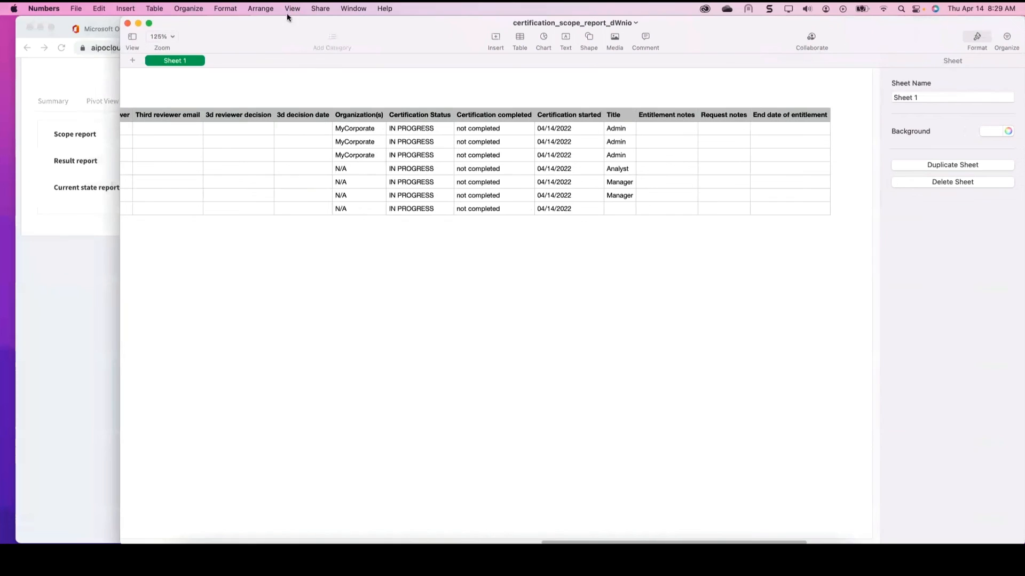
click(127, 22)
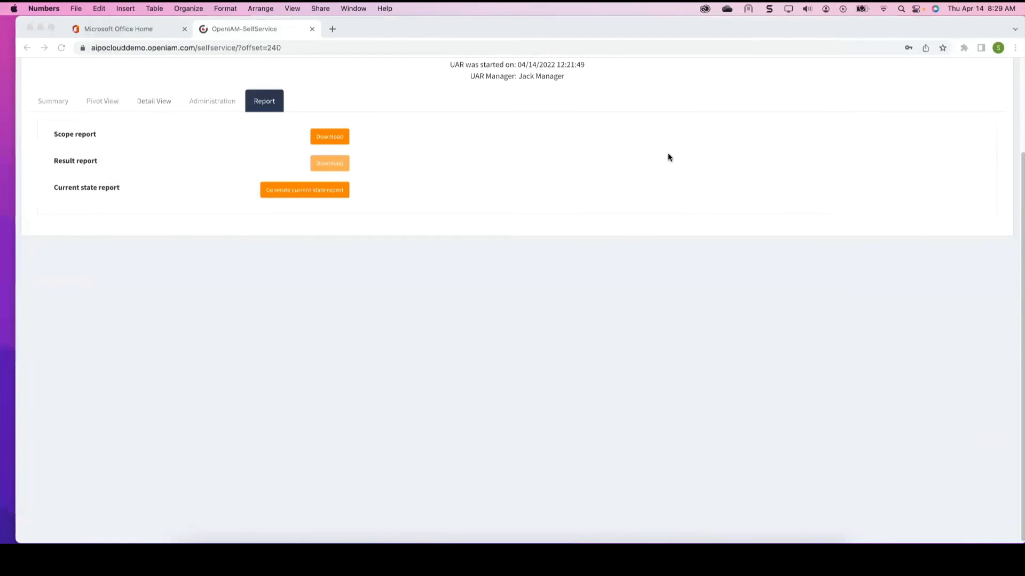
click(847, 22)
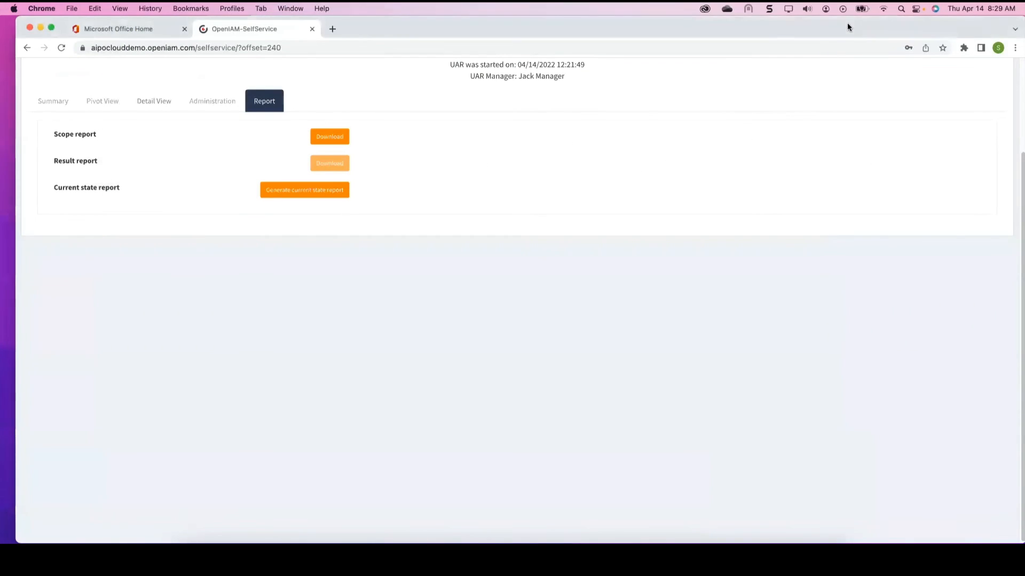
Step: Log out of the campaign manager's account and return to the login page
scroll(796, 138, up, 3)
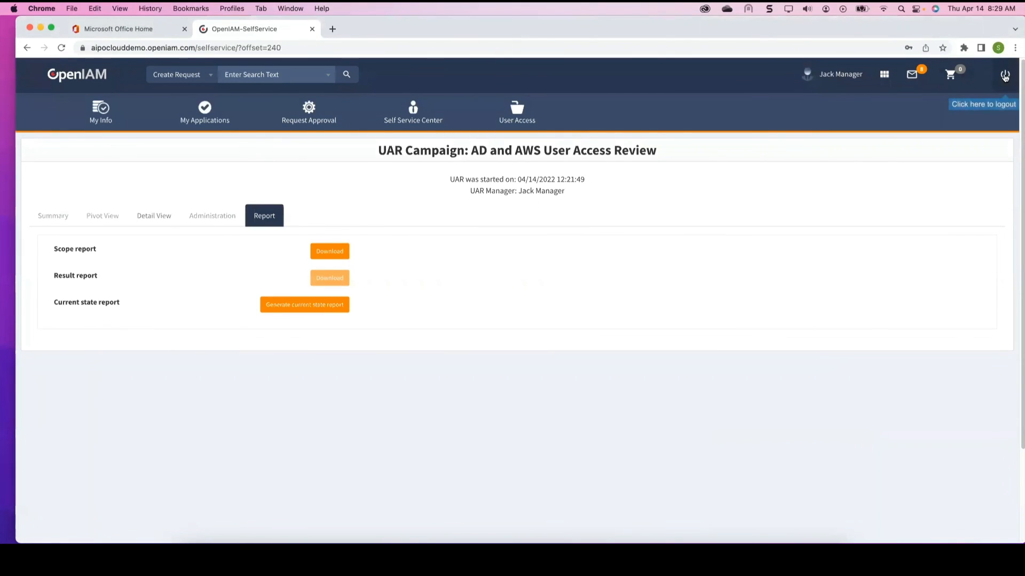
click(1004, 75)
click(657, 154)
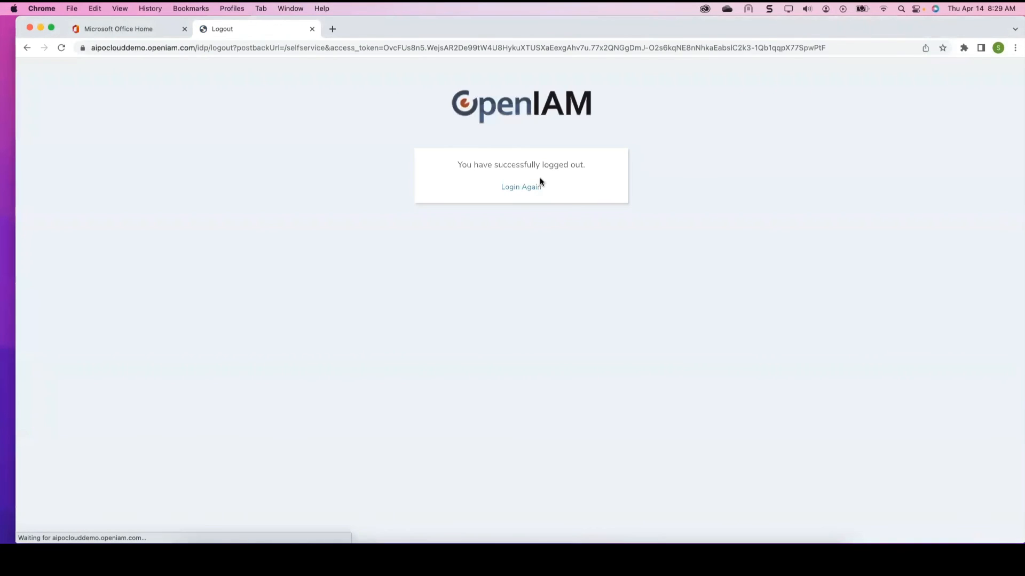
click(526, 186)
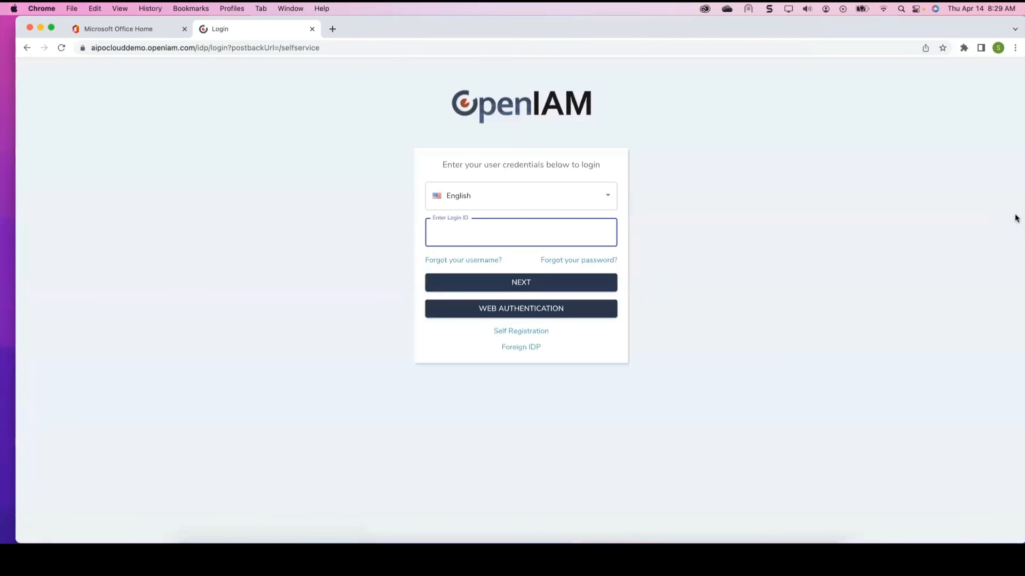
Step: Log in as aws.admin with the account password and dismiss the browser's offer to save it
text(aws.admin)
key(Return)
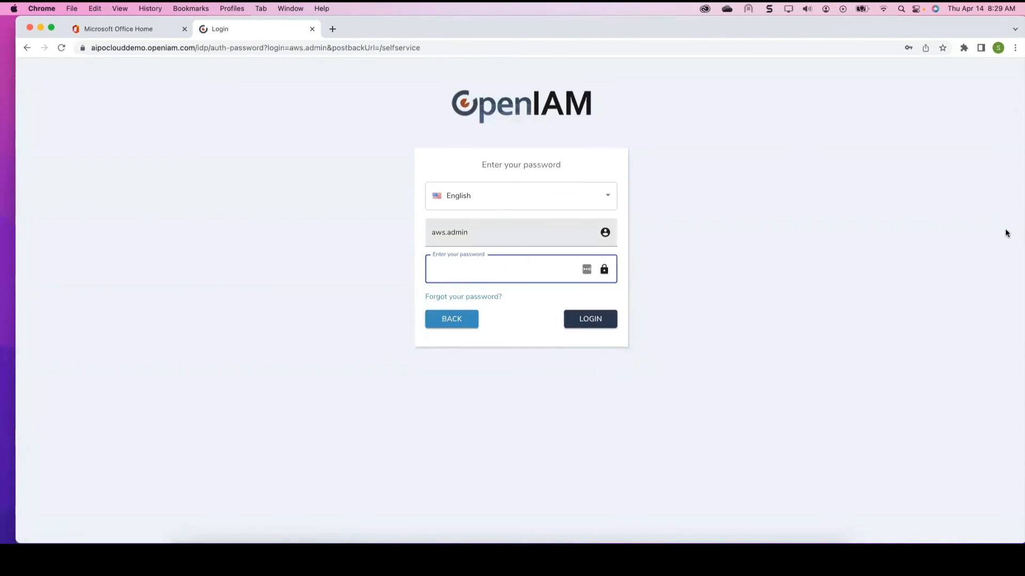
key(super+Tab)
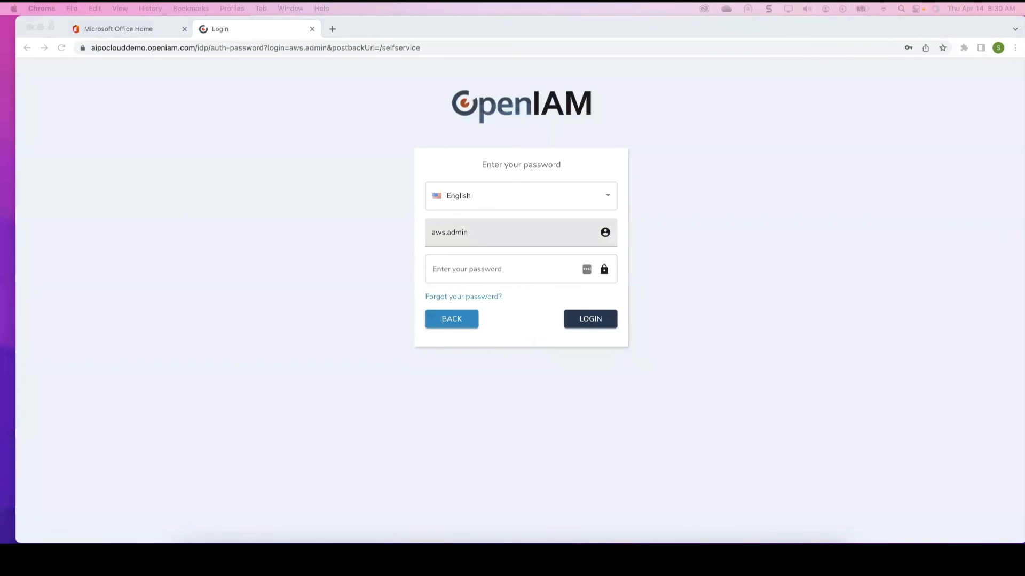
click(496, 269)
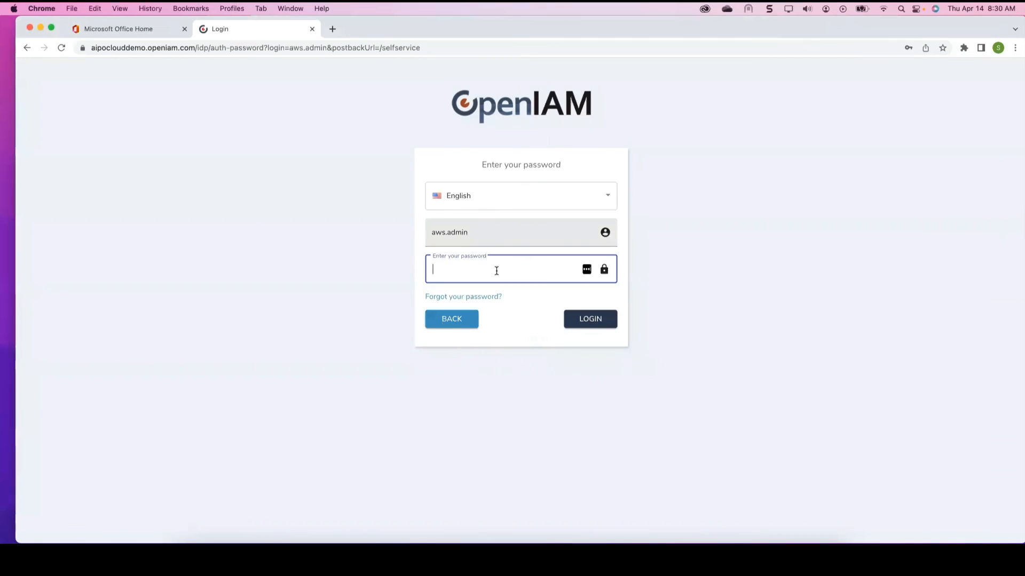
key(super+v)
click(579, 320)
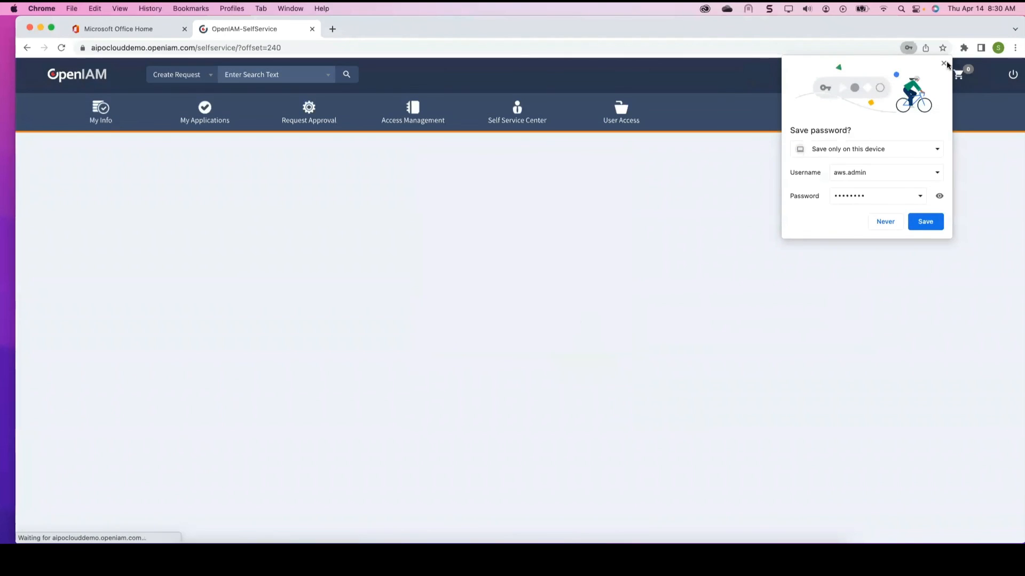
click(944, 63)
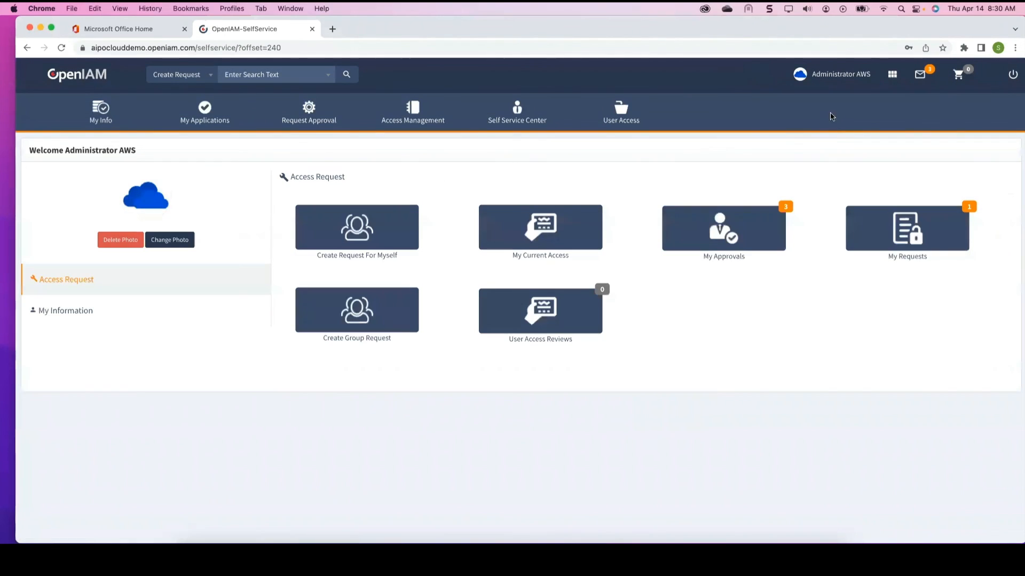
Step: Open the AD and AWS User Access Review from the user access reviews and show its Pivot View
click(541, 314)
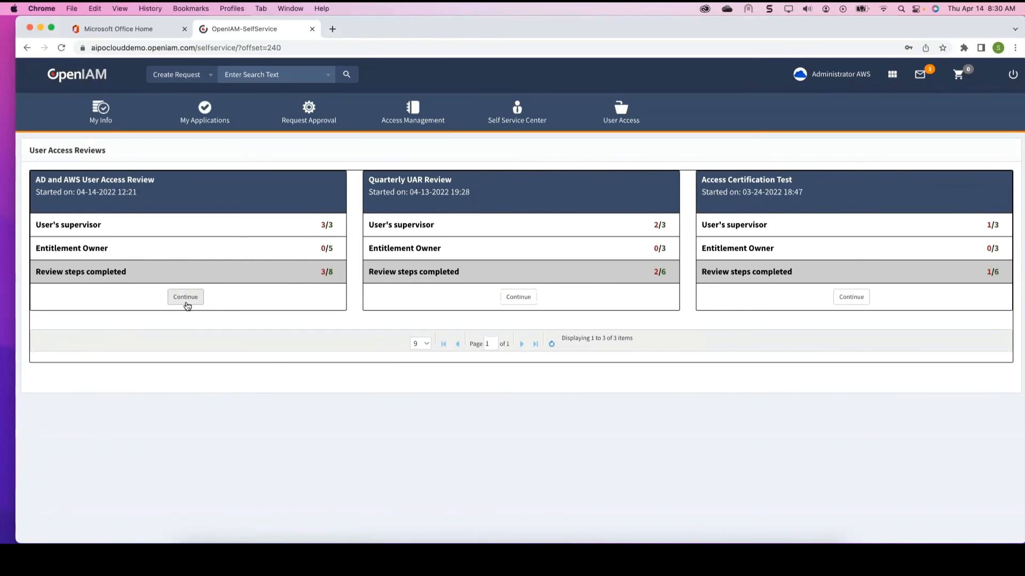
click(182, 301)
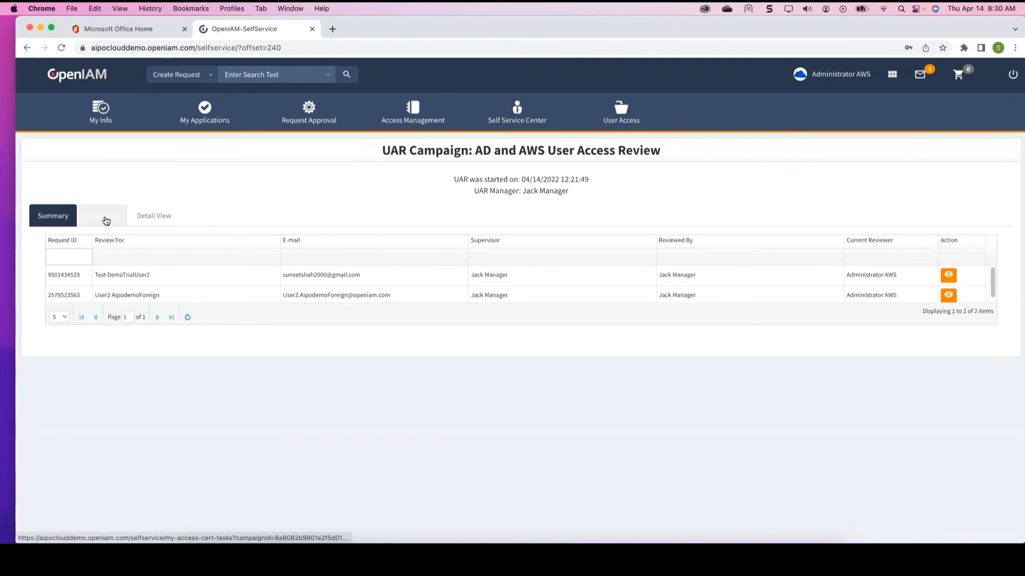
click(106, 220)
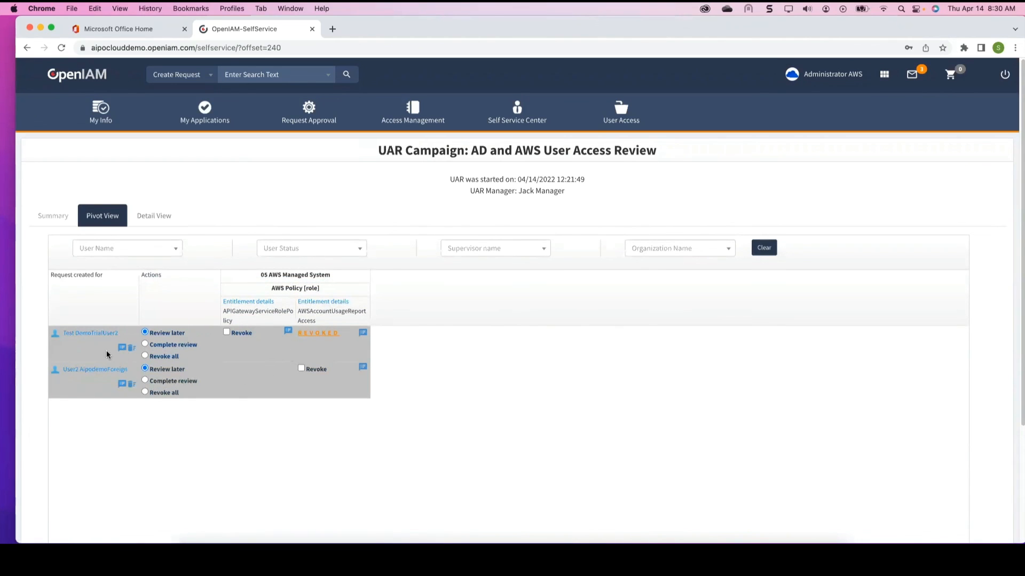
Step: Set both listed users to Complete review for their AWS policy roles and process the page
click(145, 344)
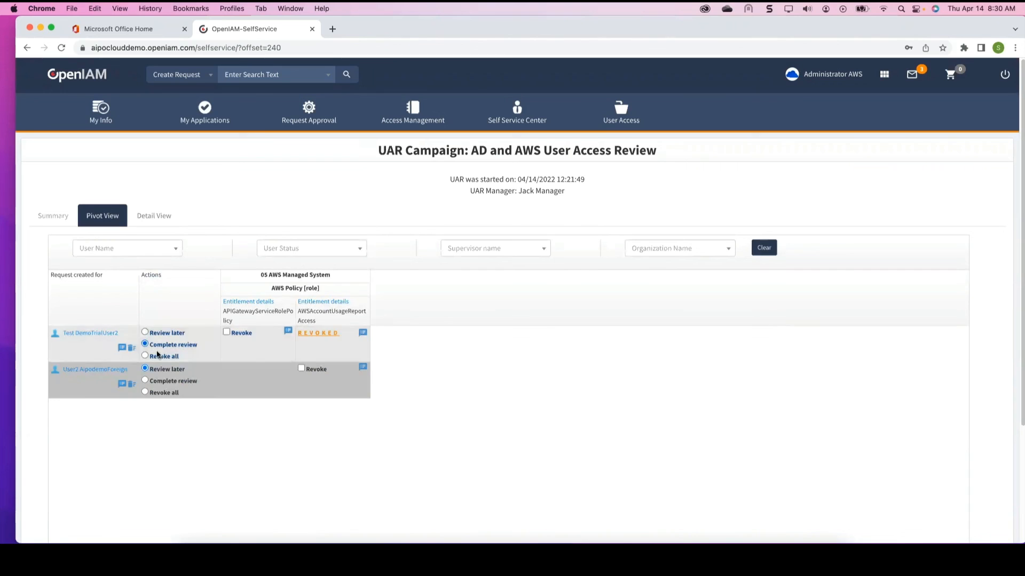
click(149, 381)
scroll(458, 412, down, 3)
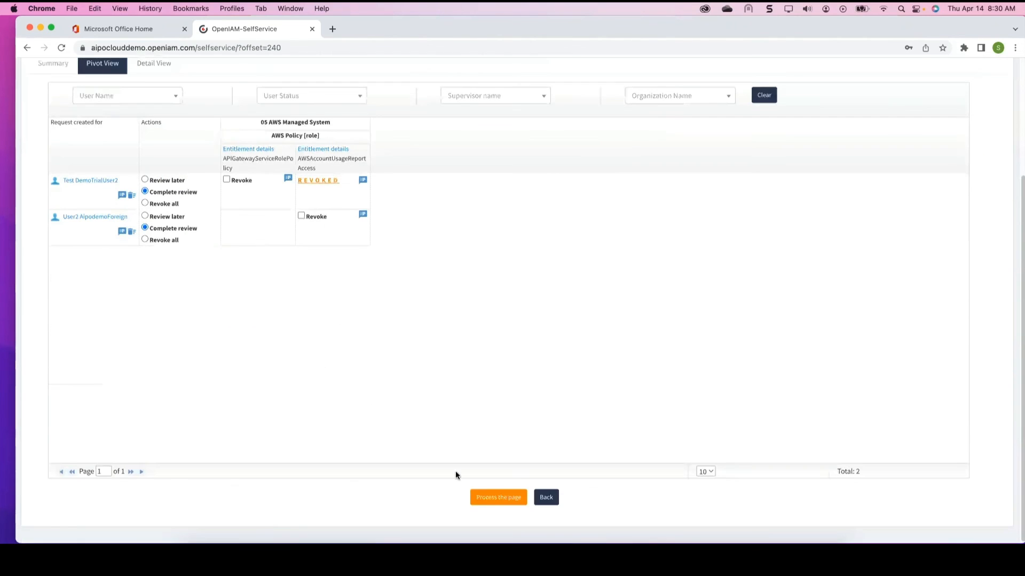
click(472, 499)
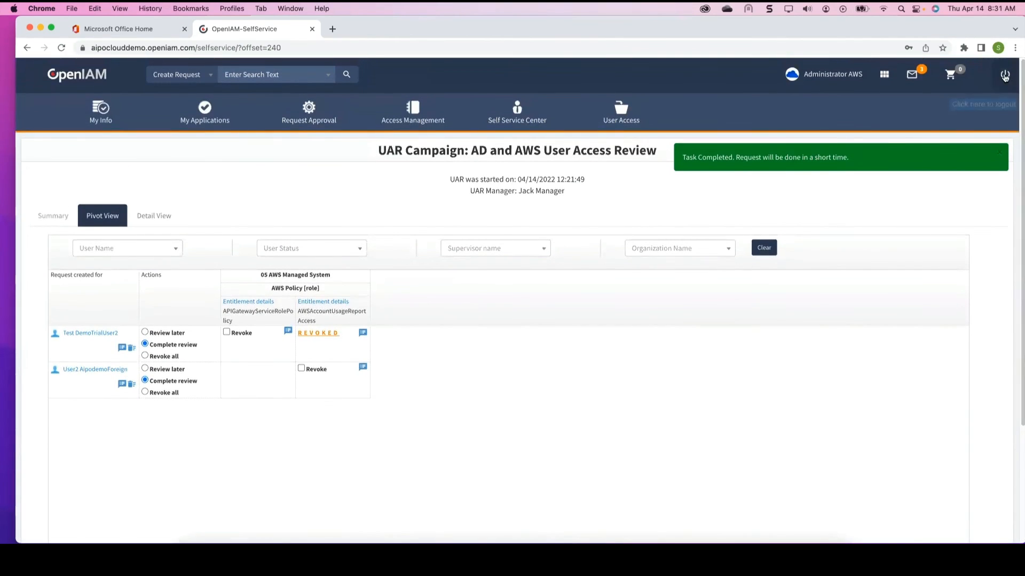
Step: Log out, log in as secmanager with the account password, and choose never to save it in the browser
click(1004, 75)
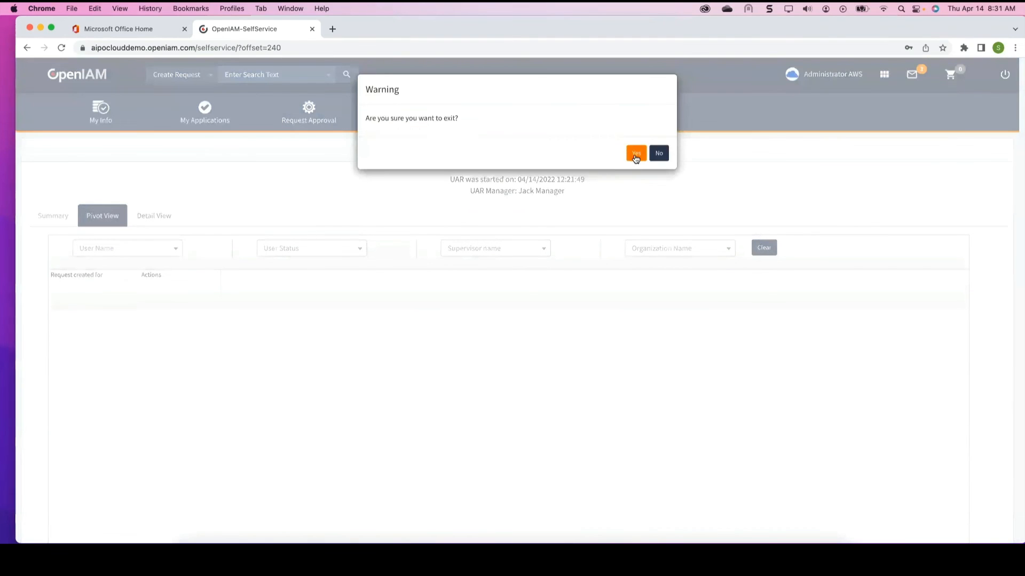
click(636, 154)
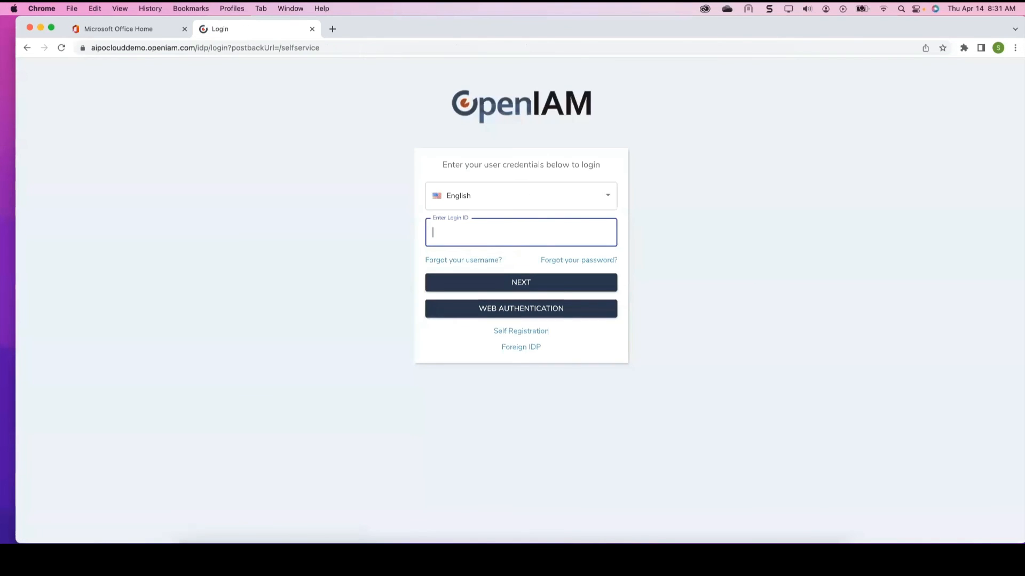
text(secmanager)
key(Return)
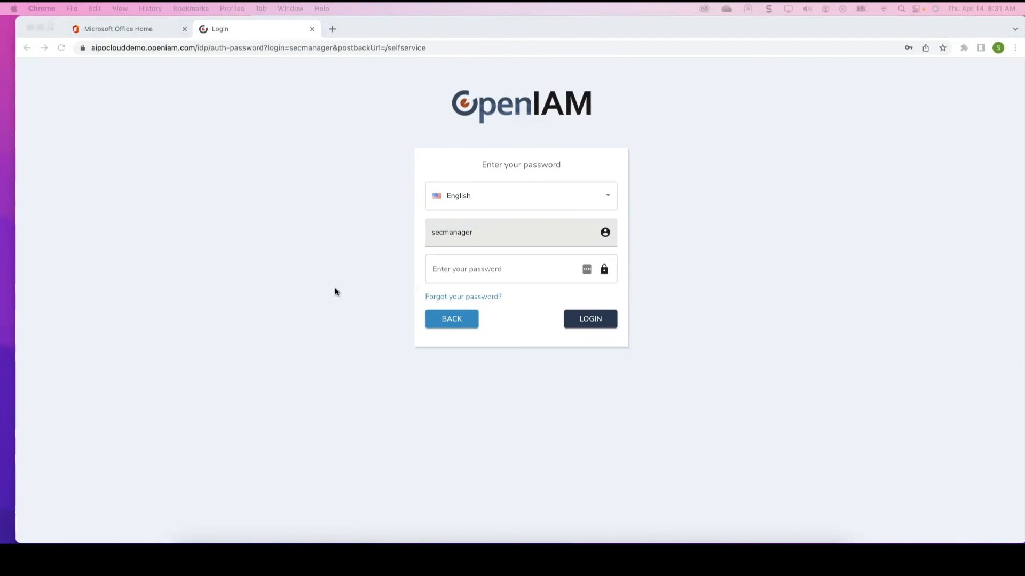
click(441, 275)
text(•••••••••)
click(604, 325)
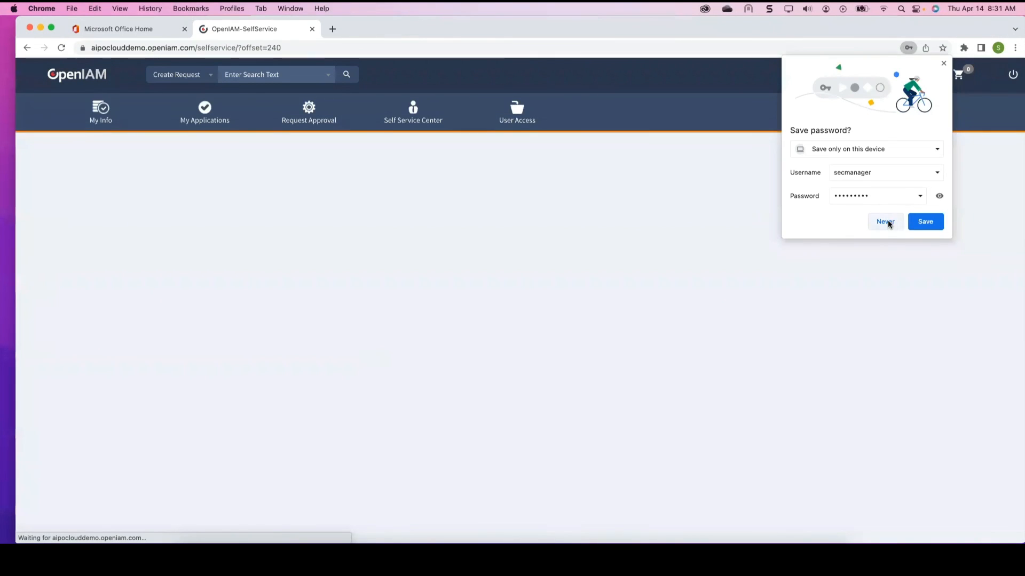
click(885, 222)
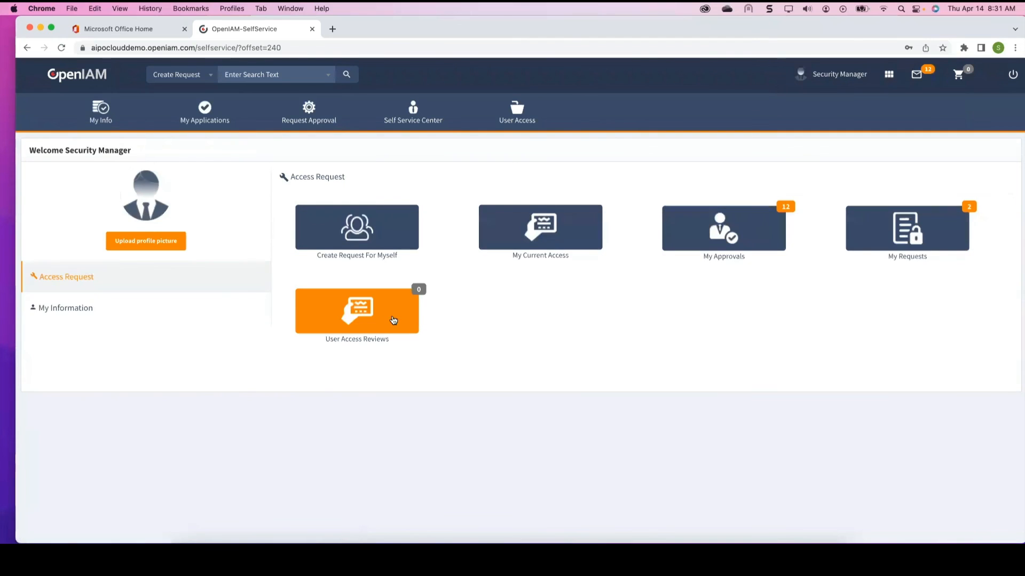
Step: Open the security manager's AD and AWS User Access Review and view its entitlements in the Pivot View
click(393, 320)
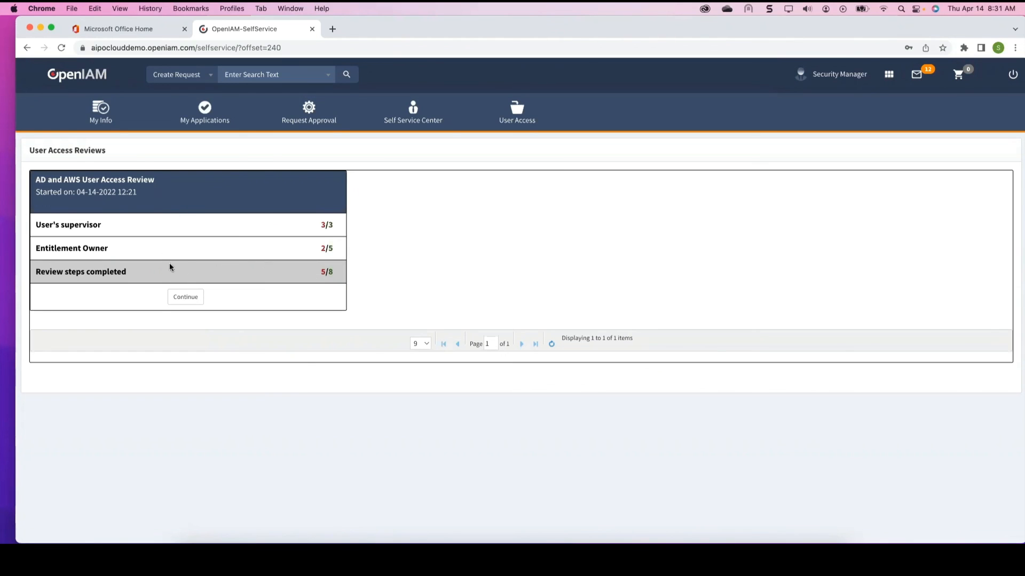
click(182, 298)
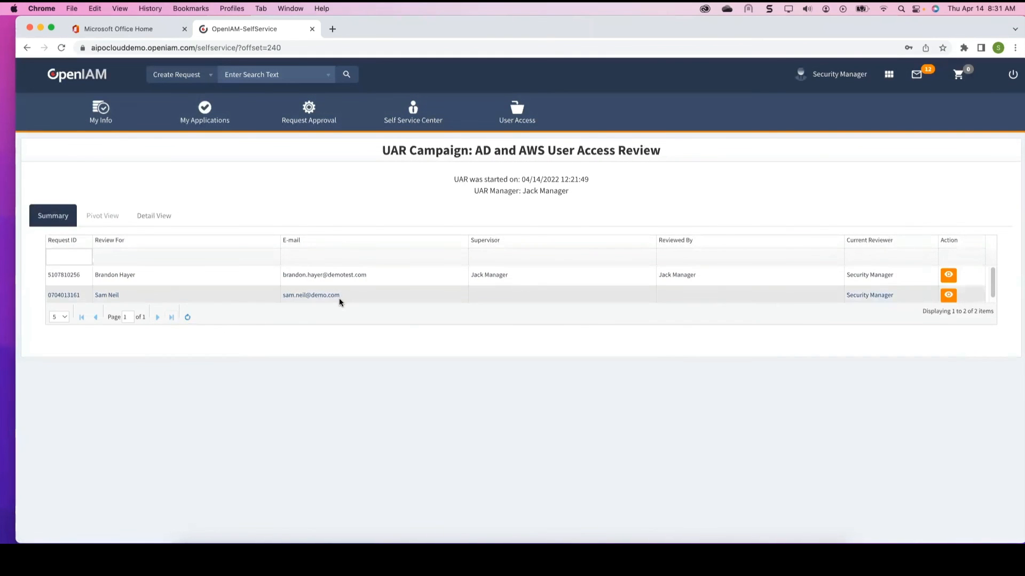
click(118, 220)
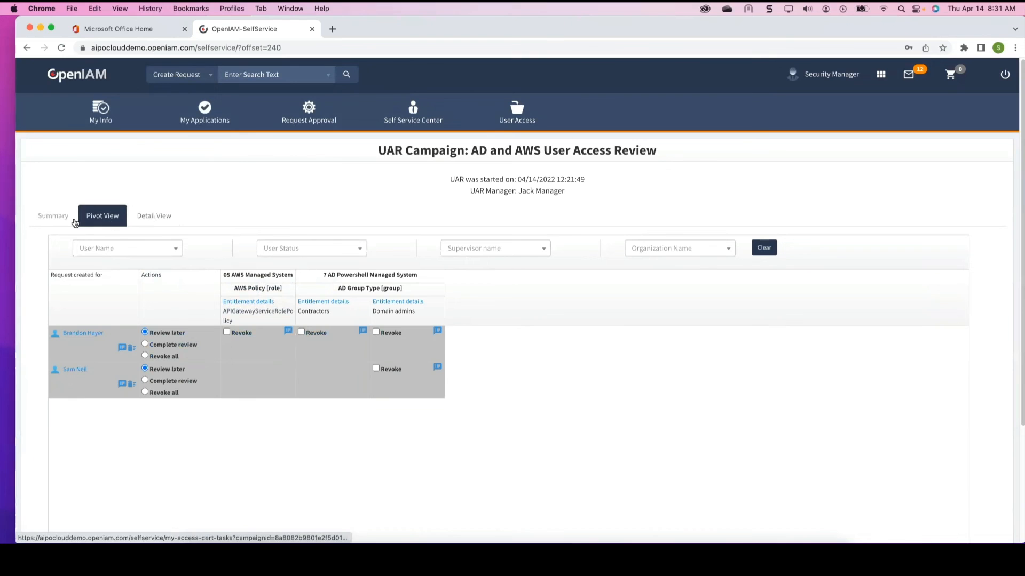
Step: Examine the first request's current access and reviewer workflow in detail, and return to the campaign summary
click(74, 221)
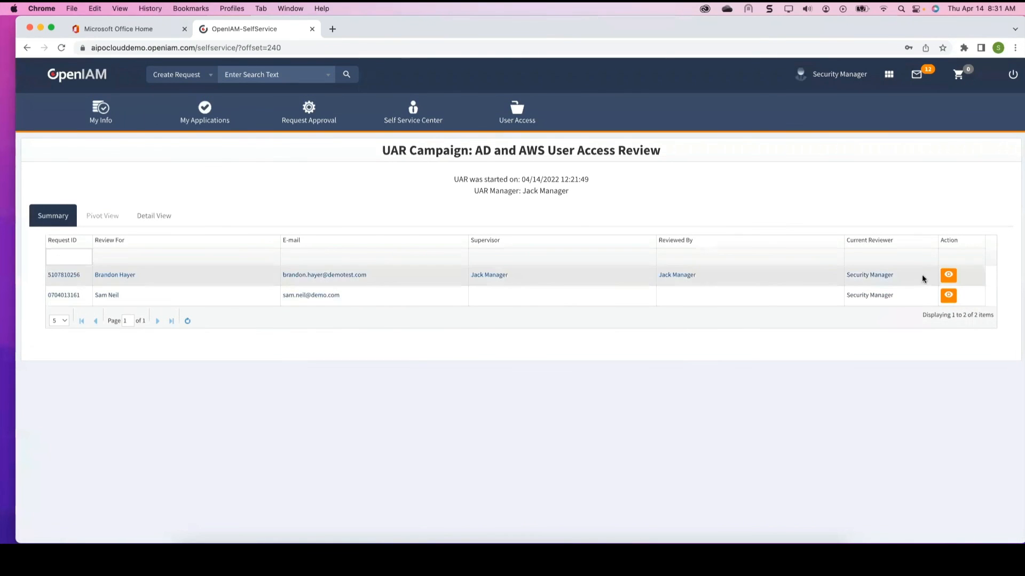
click(948, 275)
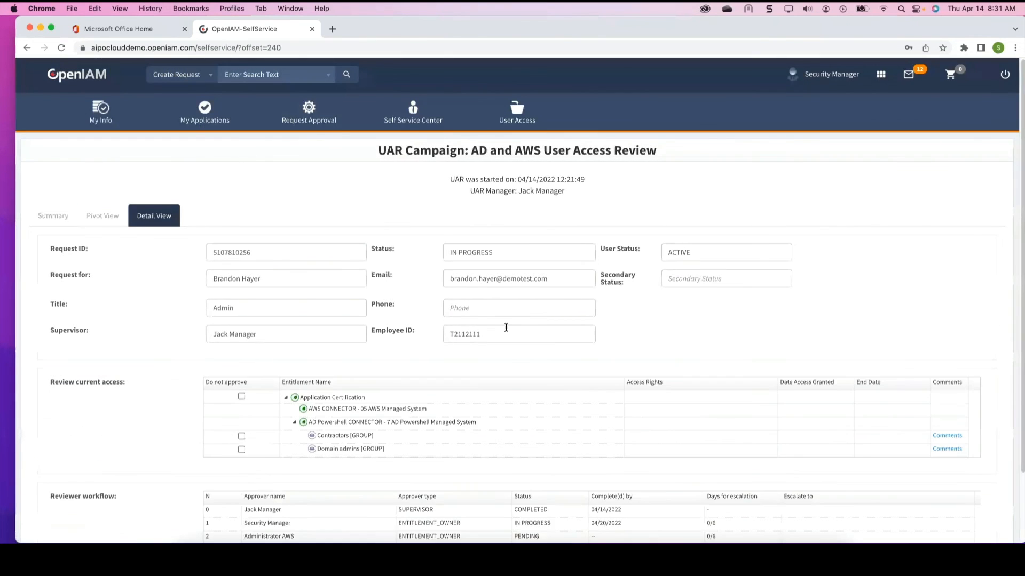
scroll(506, 327, down, 3)
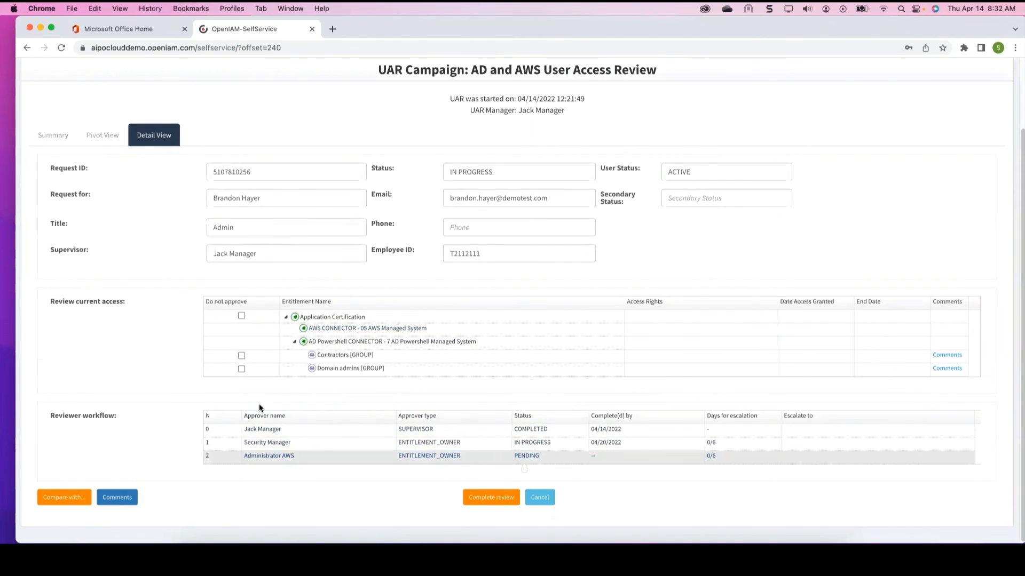
scroll(137, 224, up, 3)
click(59, 215)
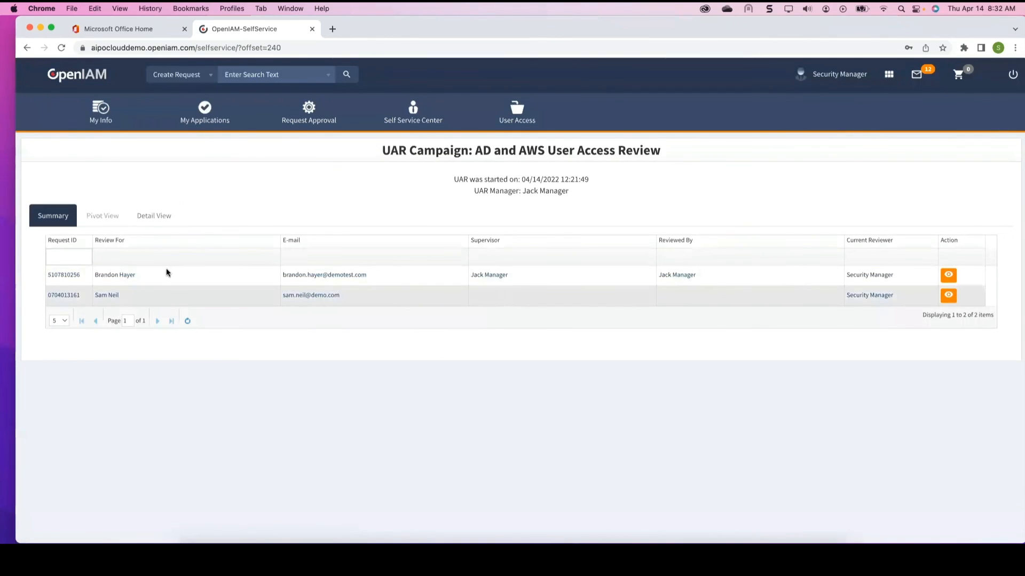
Step: Set both users in the Pivot View to Complete review for their AWS and AD entitlements and process the page
click(101, 217)
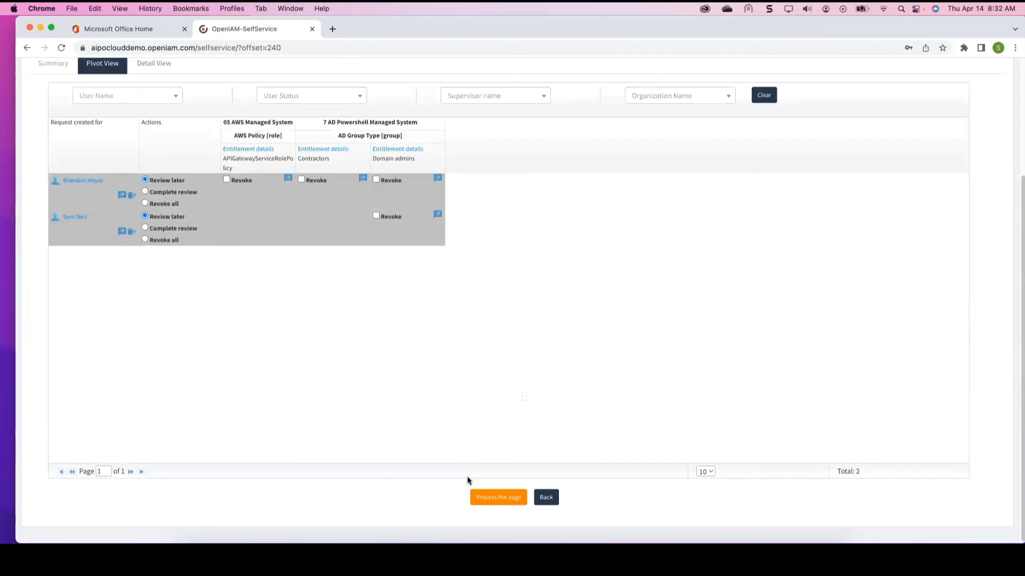
click(146, 191)
click(152, 229)
click(505, 502)
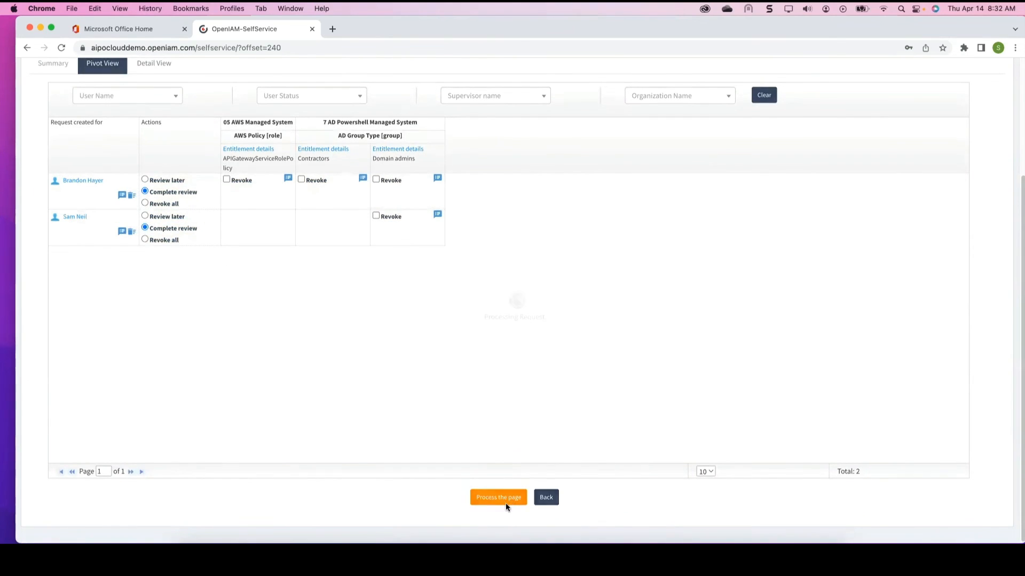